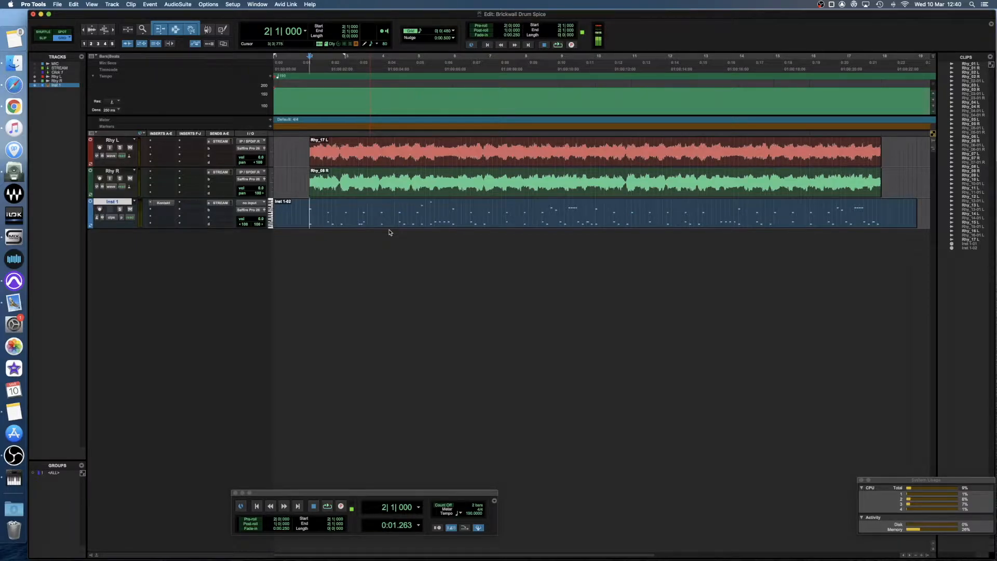
# - Open the Inst 1 clip in the MIDI Editor to look over its existing drum notes
pyautogui.doubleClick(401, 203)
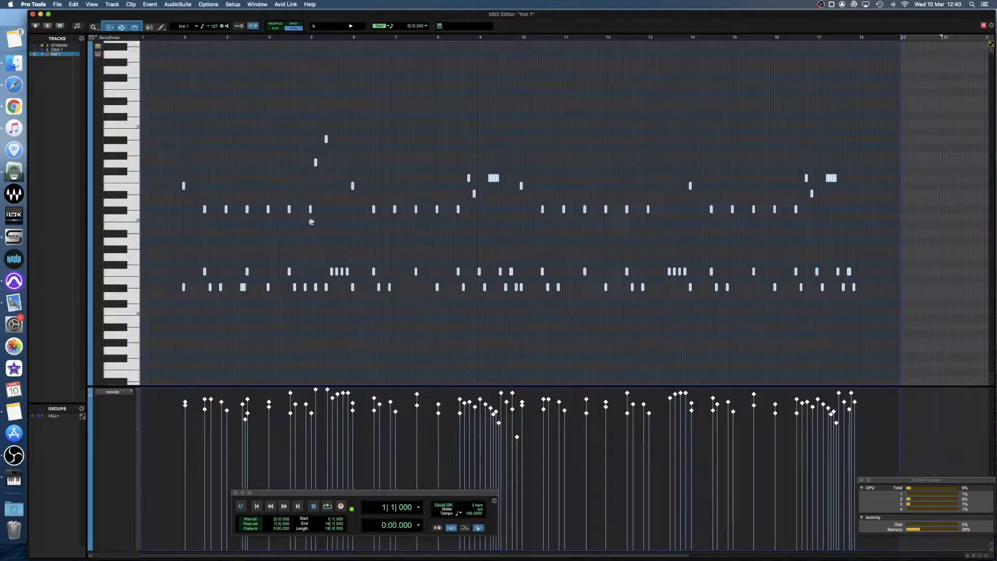
pyautogui.click(179, 240)
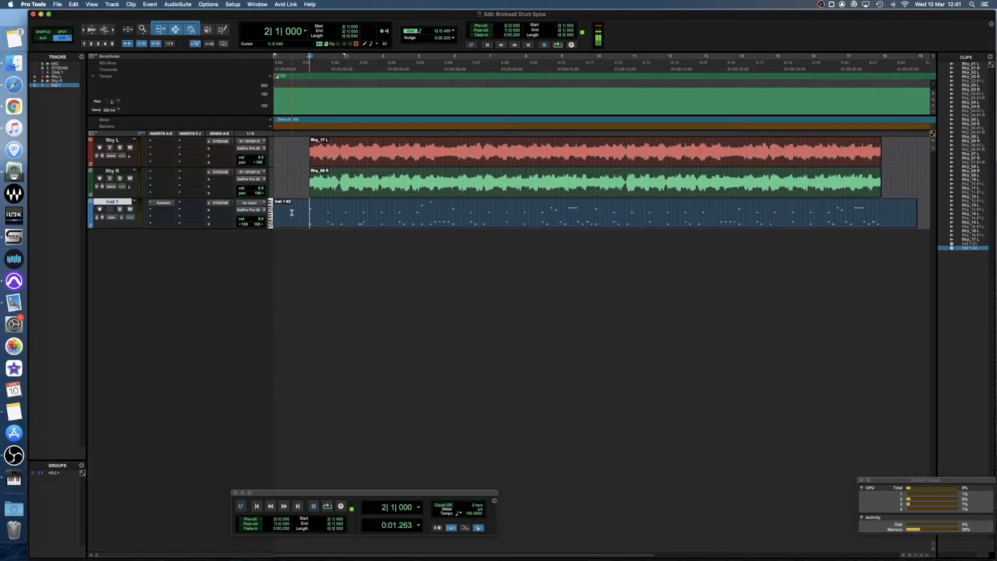
# - Open the Kontakt drum plug-in on Inst 1 and bring up the key choices for the Snare - Ruff articulation
pyautogui.click(161, 204)
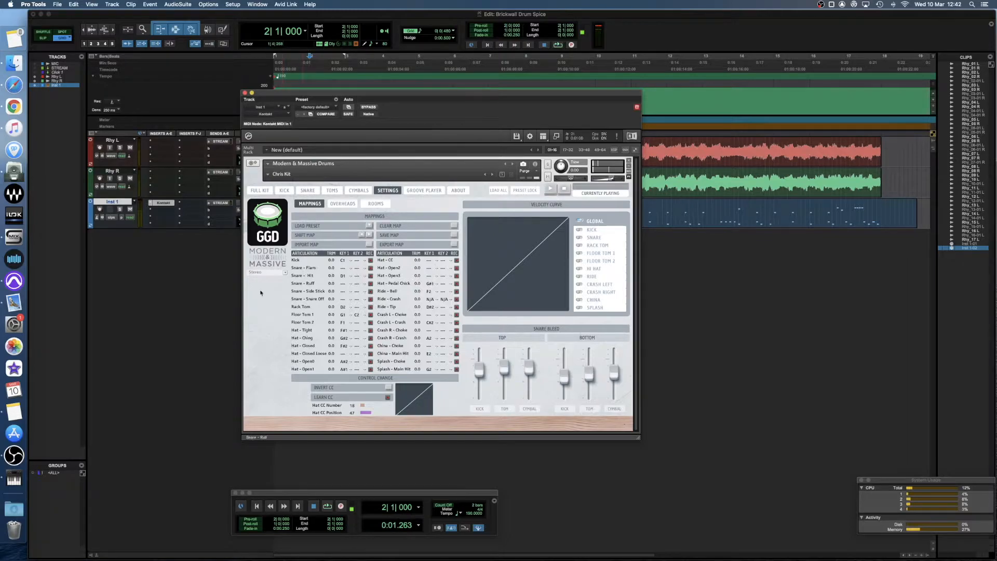
pyautogui.click(343, 284)
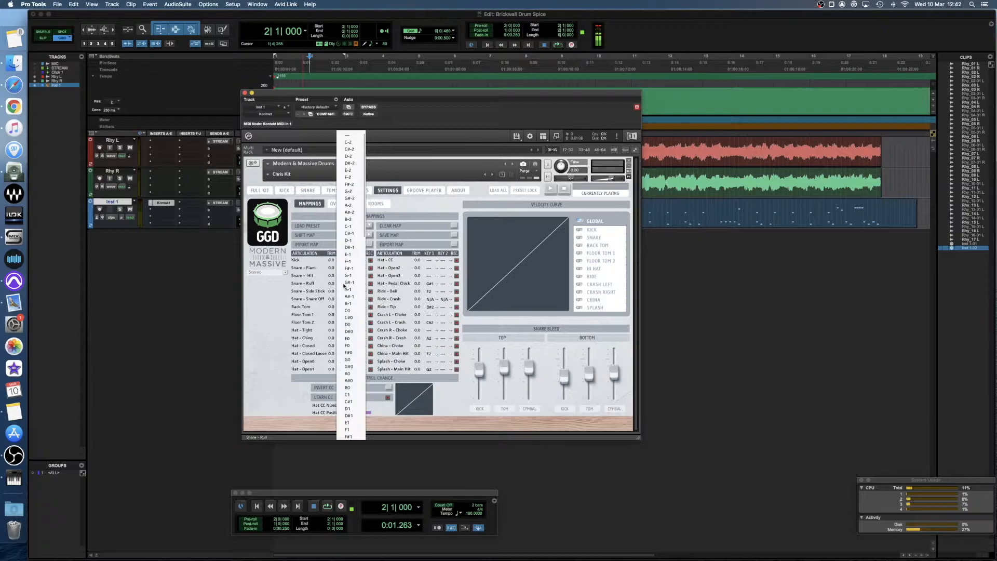
pyautogui.click(268, 306)
pyautogui.click(343, 284)
pyautogui.scroll(-6, 353, 355)
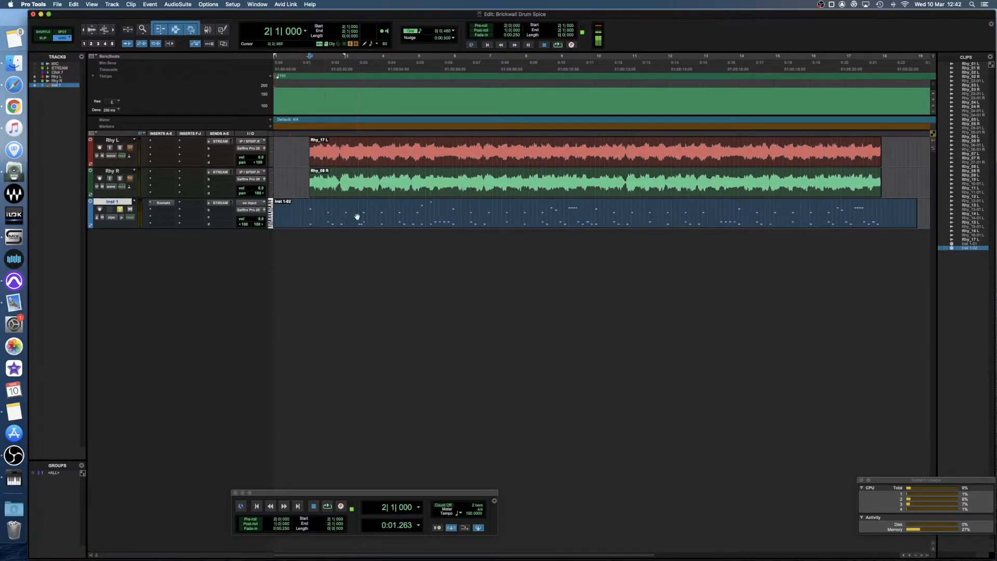
# - Open the Inst 1 clip in the MIDI Editor, zoomed in from bar 2, with the Pencil tool and Slip mode active
pyautogui.doubleClick(322, 223)
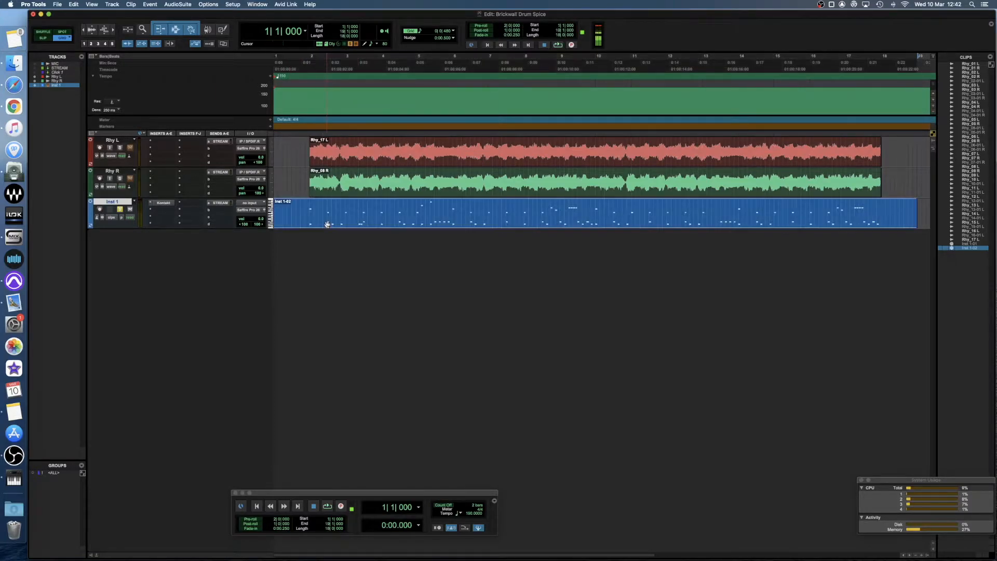
pyautogui.click(185, 243)
pyautogui.press('t')
pyautogui.press('t')
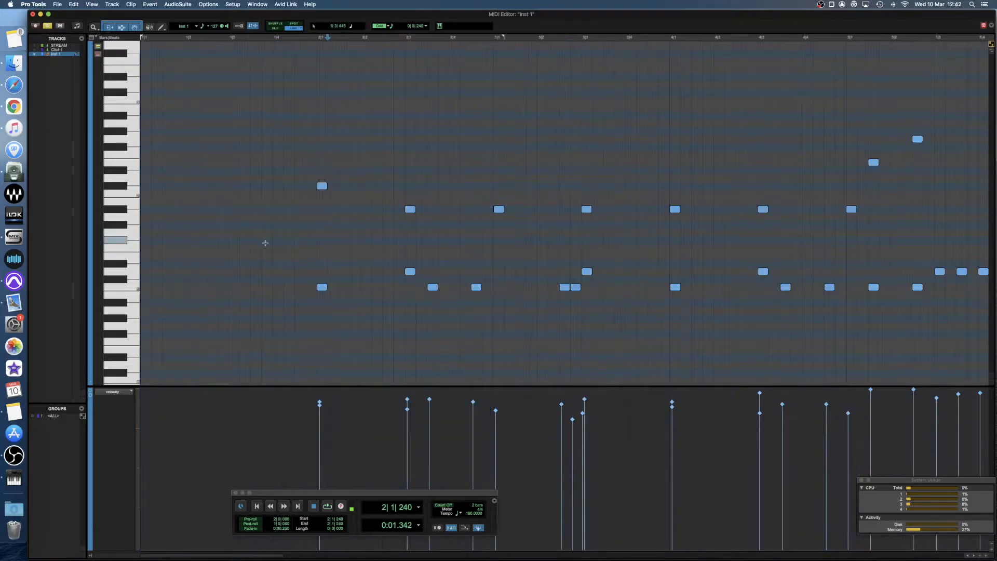
pyautogui.click(316, 242)
pyautogui.hscroll(3, 314, 239)
pyautogui.press('F10')
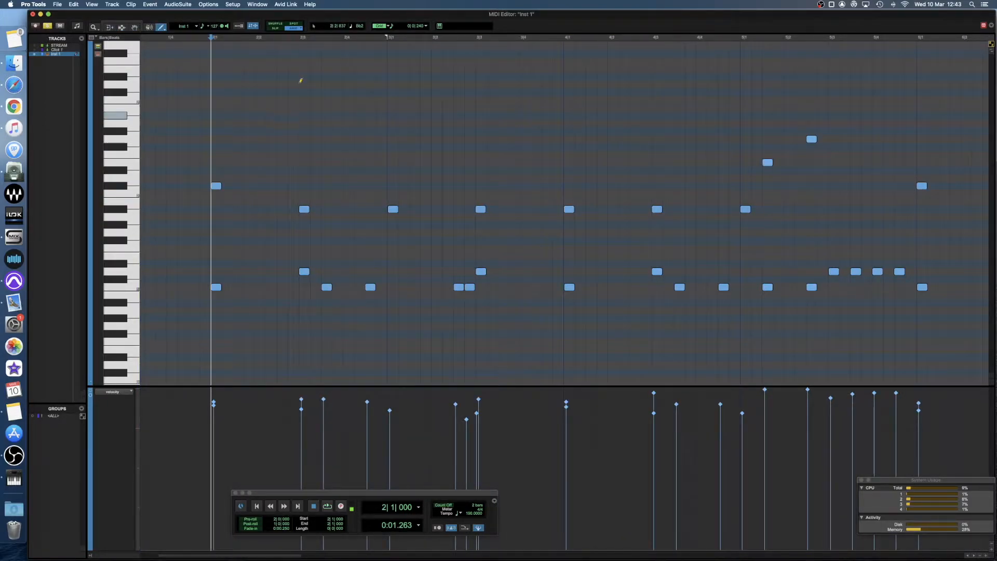
pyautogui.click(277, 29)
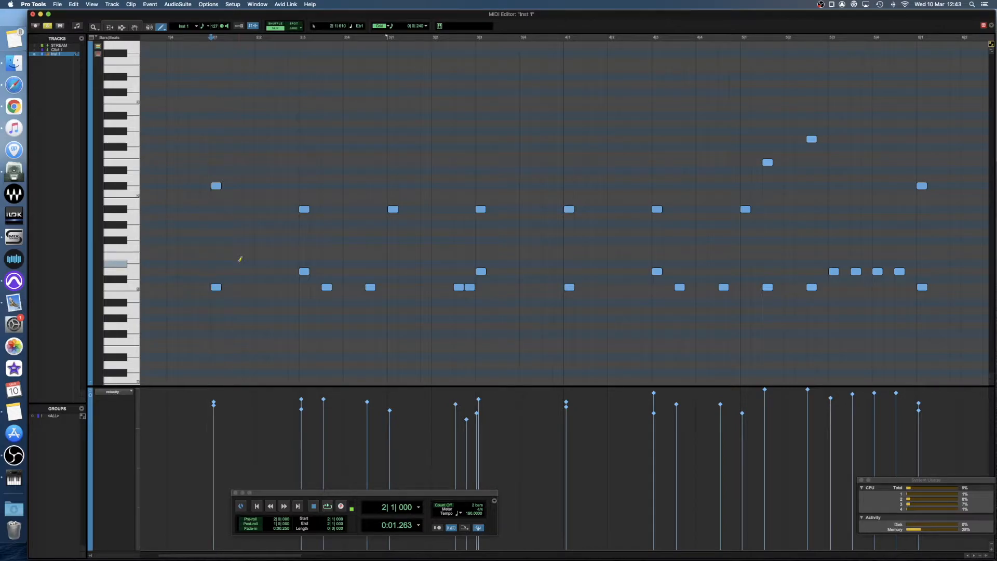
# - Play back the original drum pattern from bar 2 and stop it
pyautogui.scroll(-1, 250, 261)
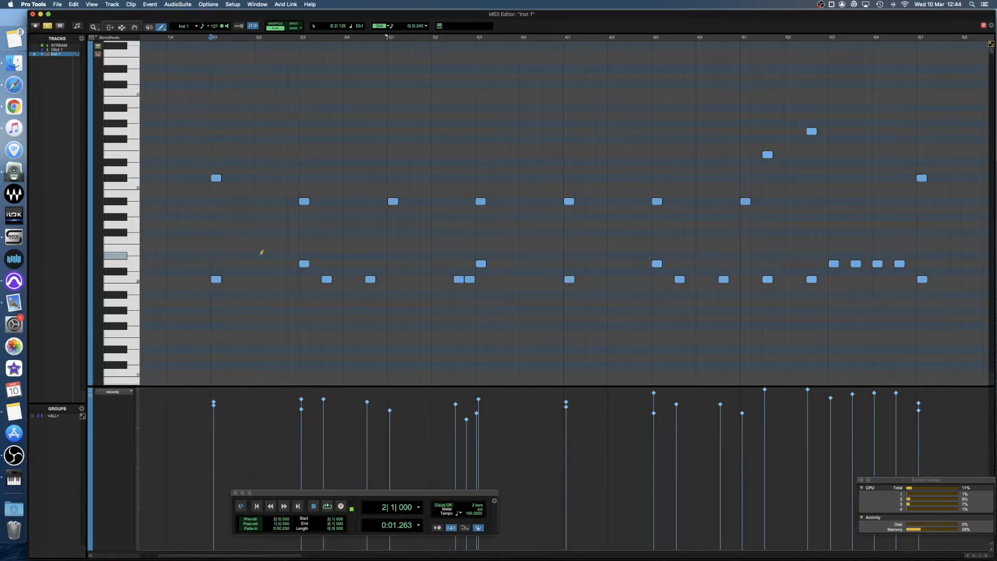
pyautogui.press('space')
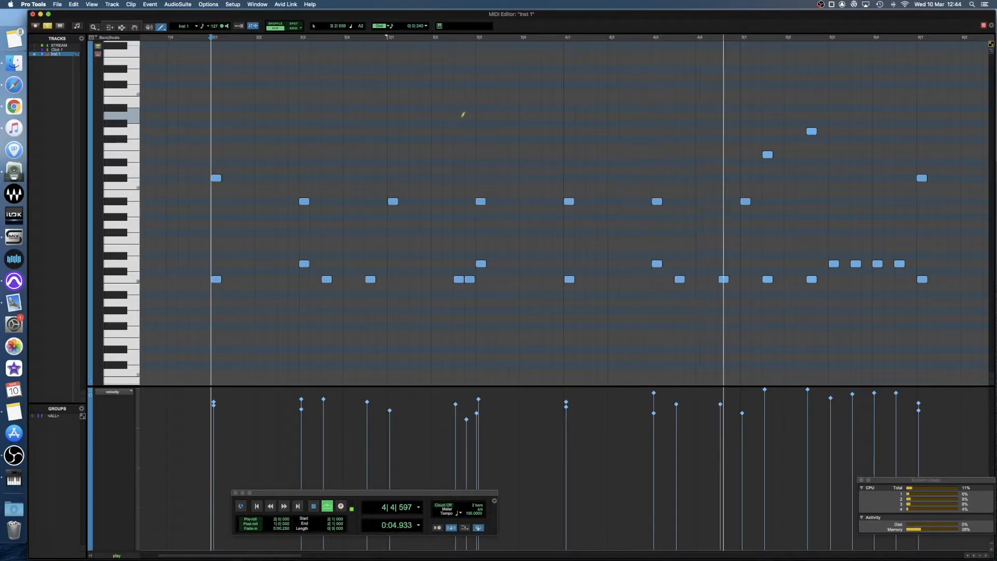
pyautogui.press('space')
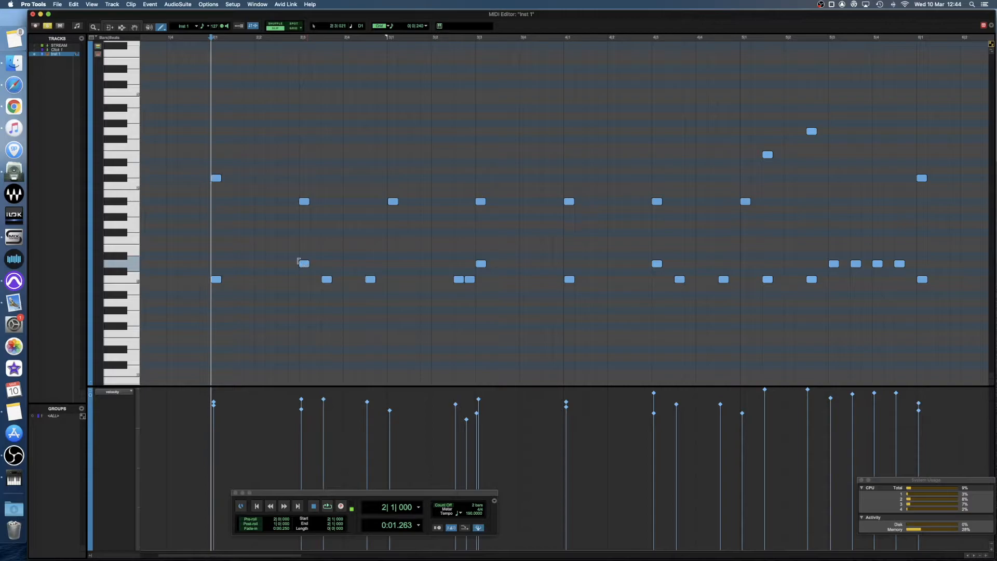
# - Draw ten ghost notes on Eb1 across bars 2 to 4, in the gaps between the kick and snare hits
pyautogui.click(259, 255)
pyautogui.moveTo(260, 257); pyautogui.dragTo(250, 256)
pyautogui.click(283, 256)
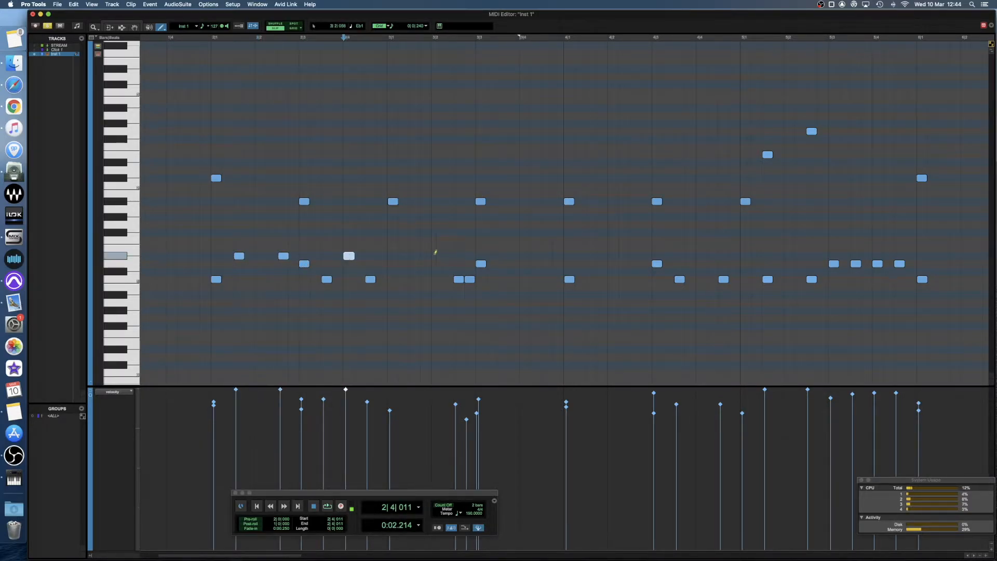
pyautogui.click(416, 255)
pyautogui.click(549, 255)
pyautogui.click(559, 256)
pyautogui.click(592, 256)
pyautogui.click(639, 256)
pyautogui.click(701, 255)
# - Play back the pattern with the ghost notes from bar 2, and again from beat 3 of bar 4
pyautogui.press('space')
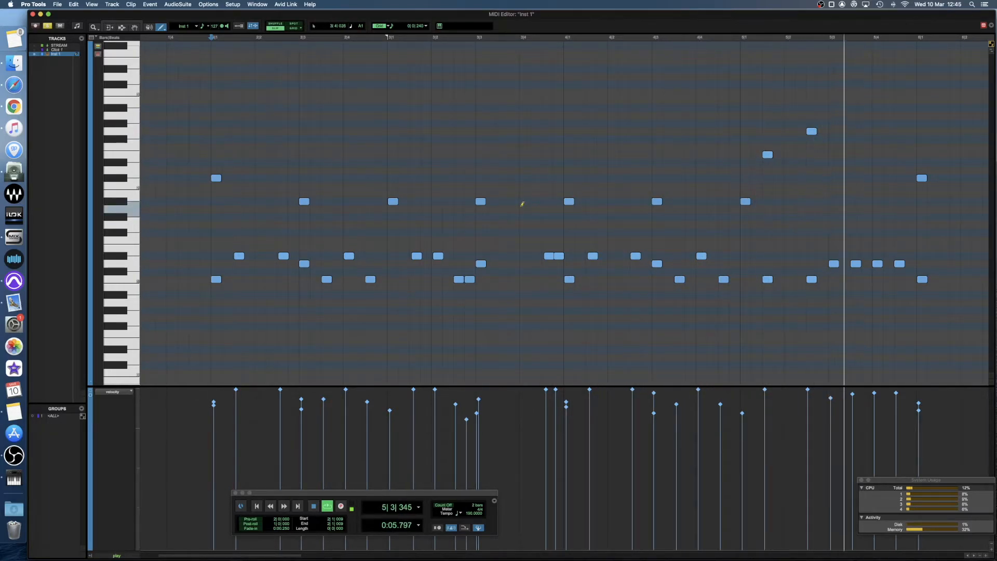
pyautogui.press('space')
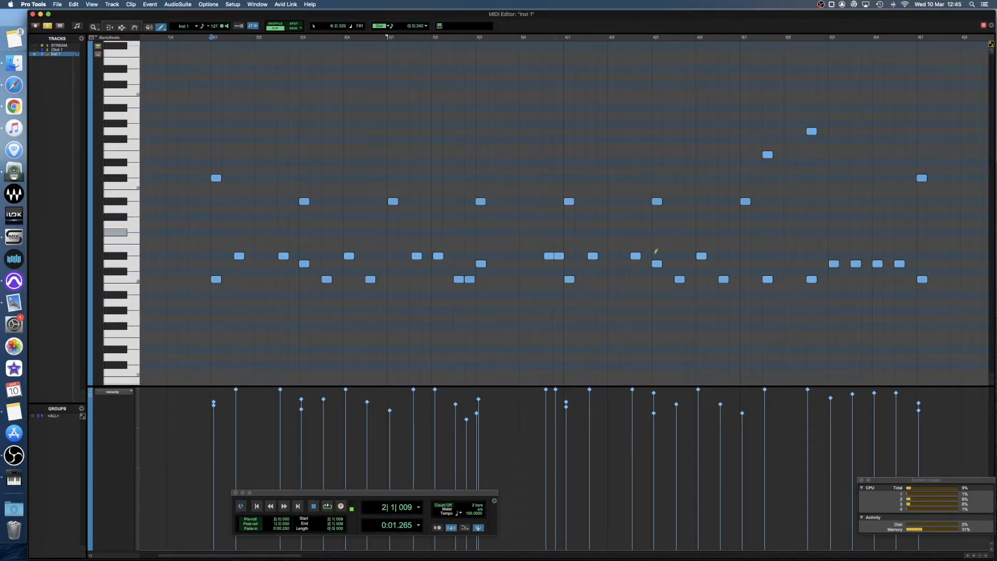
pyautogui.press('space')
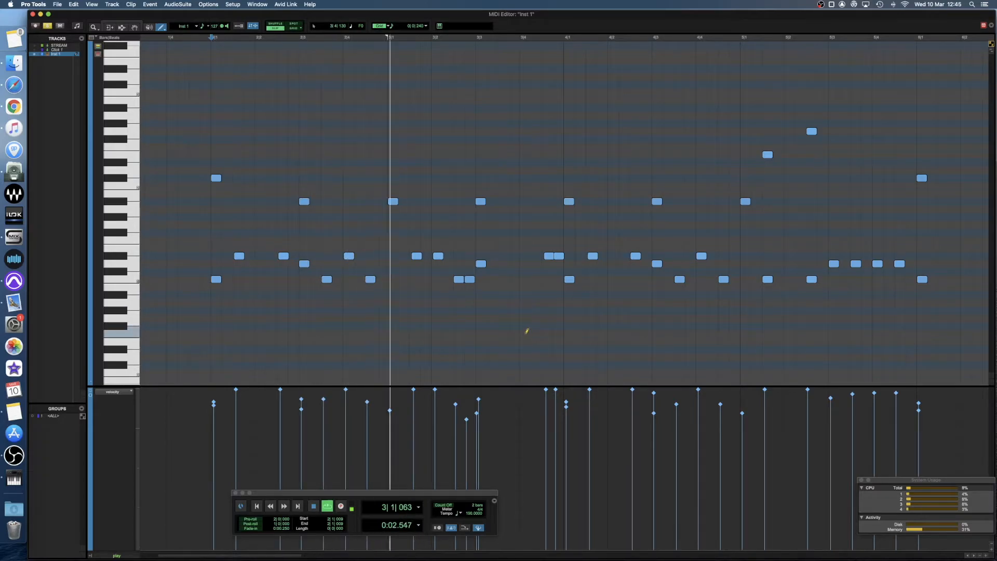
pyautogui.press('space')
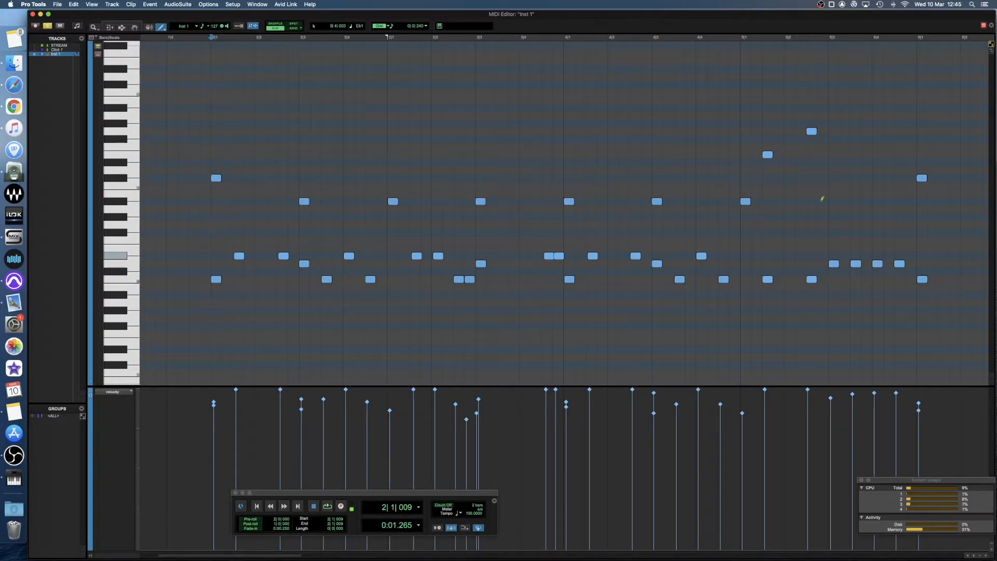
pyautogui.click(654, 38)
pyautogui.press('space')
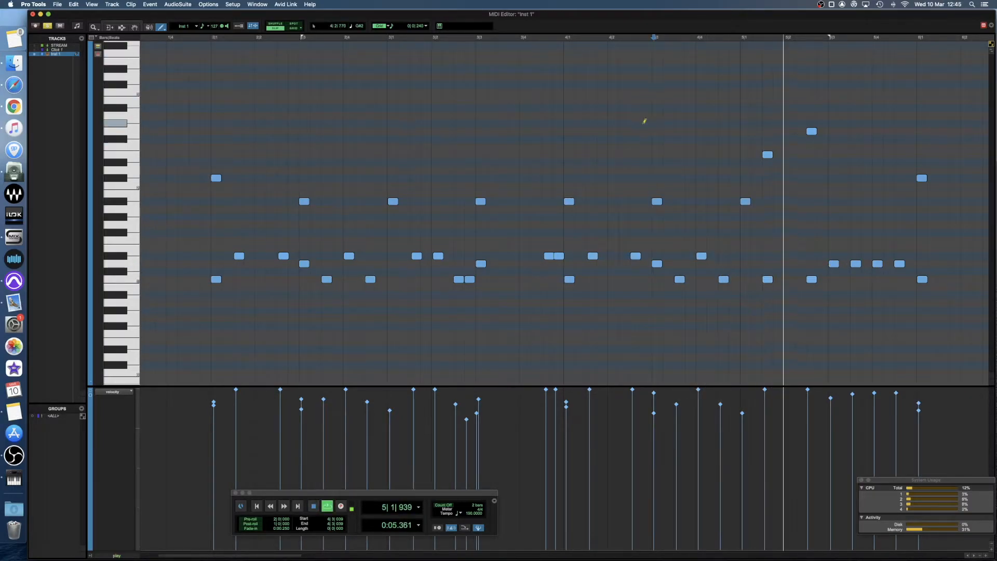
pyautogui.press('space')
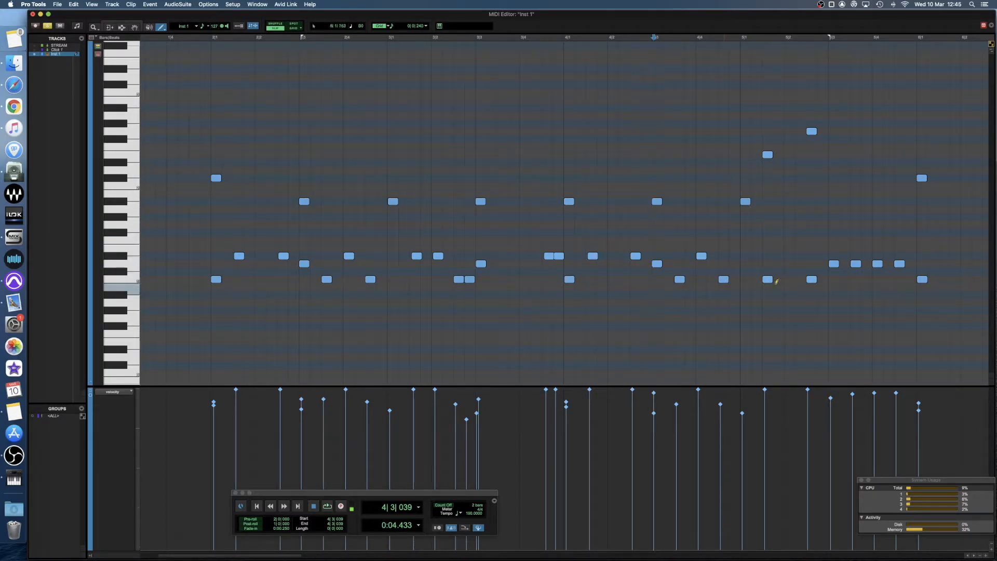
# - Delete the first two Eb1 ghost notes in bar 2 and the first one in each of bars 3 and 4, checking by playback
pyautogui.keyDown('alt'); pyautogui.click(239, 256); pyautogui.keyUp('alt')
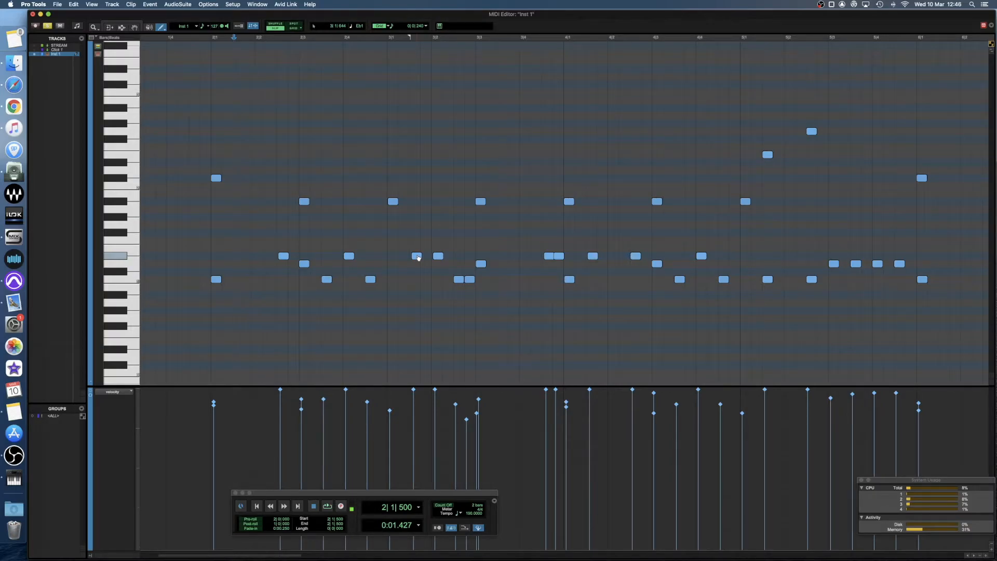
pyautogui.keyDown('alt'); pyautogui.click(417, 257); pyautogui.keyUp('alt')
pyautogui.press('space')
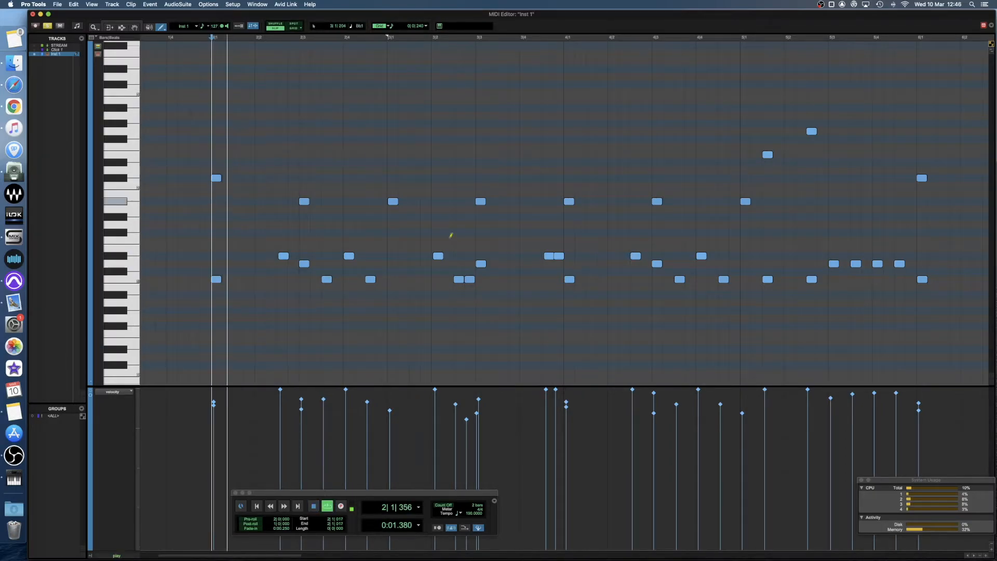
pyautogui.keyDown('alt'); pyautogui.click(283, 256); pyautogui.keyUp('alt')
pyautogui.press('space')
pyautogui.press('space')
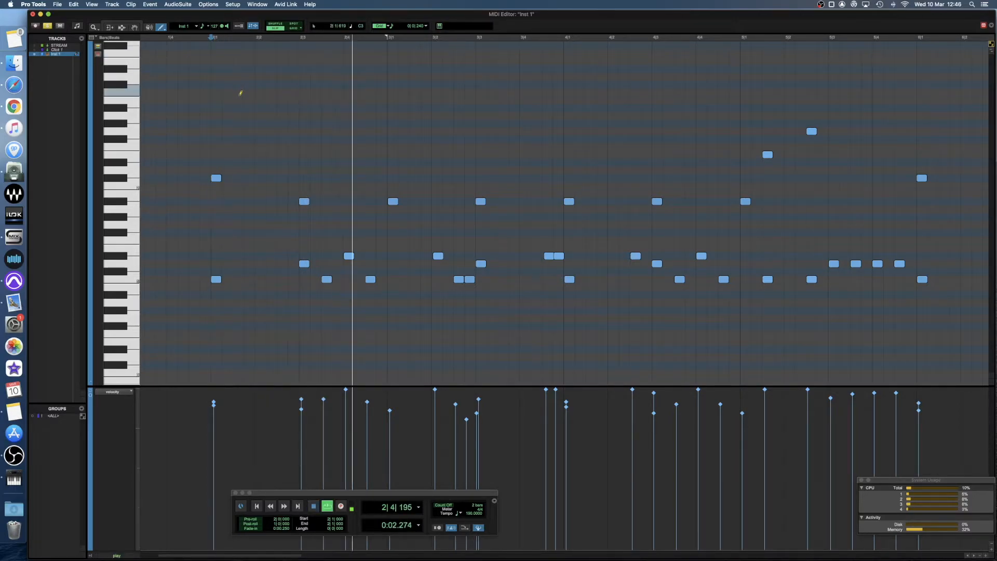
pyautogui.press('space')
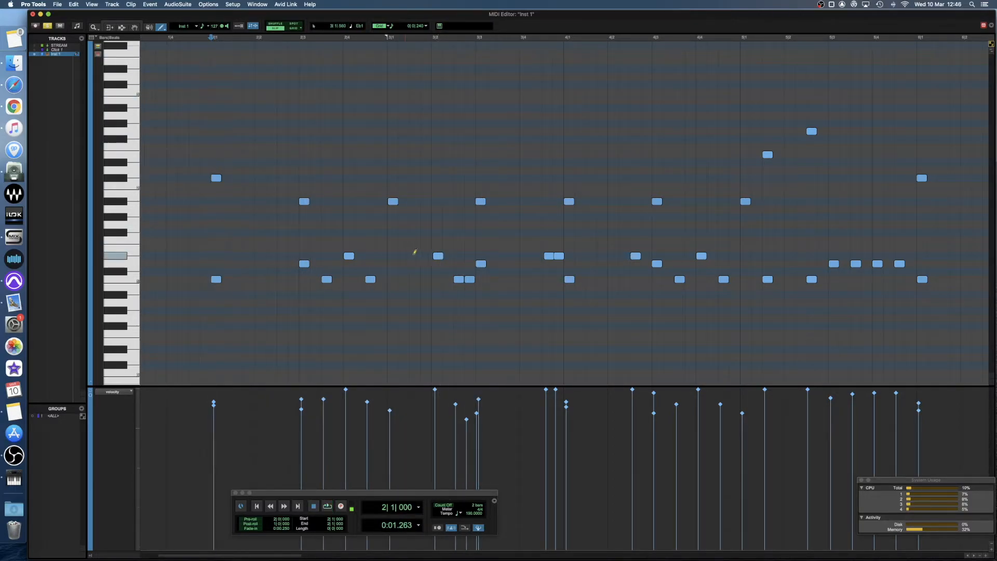
# - Restore the Eb1 ghost note midway through beat 1 of bar 3, delete the one just before beat 3 of bar 4, and audition the pattern
pyautogui.press('space')
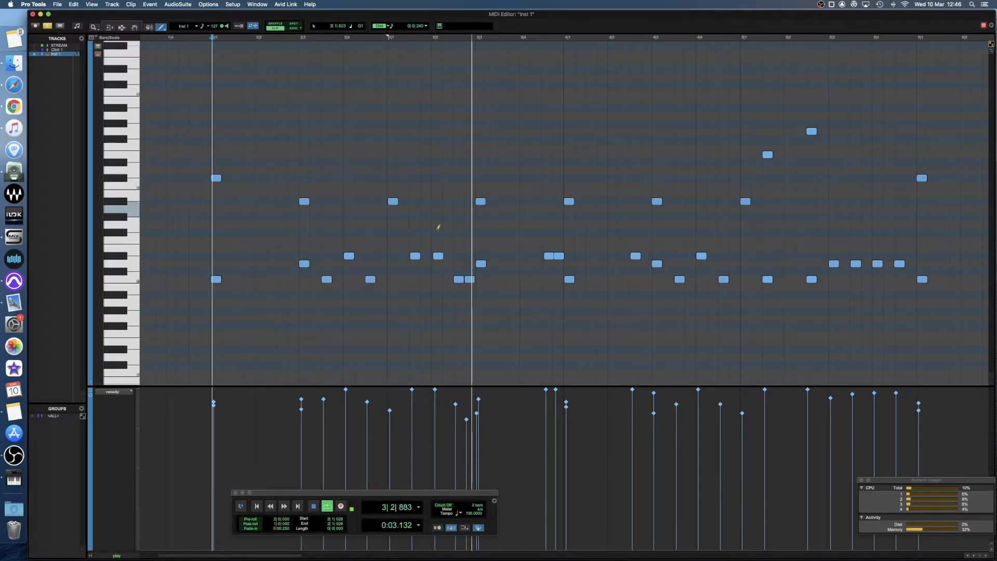
pyautogui.press('space')
pyautogui.doubleClick(636, 257)
pyautogui.click(214, 36)
pyautogui.press('space')
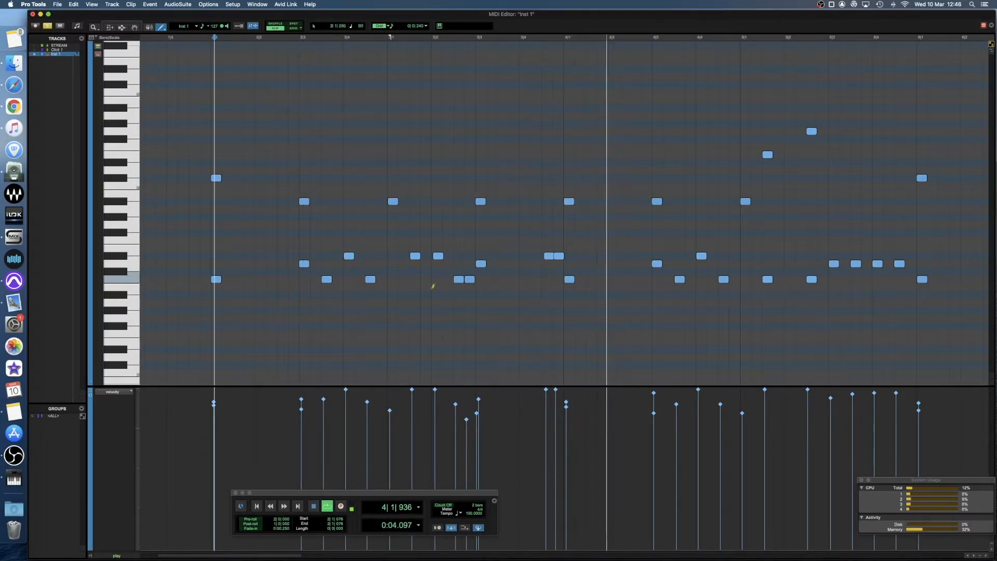
pyautogui.press('space')
# - Add an Eb1 ghost note on beat 4 of bar 3, delete the last ghost note of that bar, and audition from bar 2
pyautogui.click(522, 255)
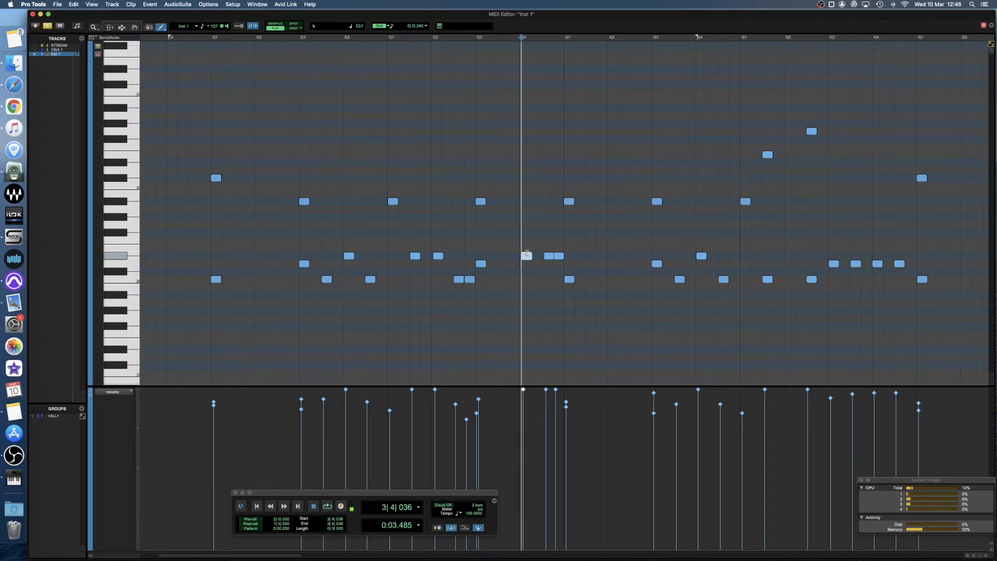
pyautogui.doubleClick(558, 256)
pyautogui.click(213, 37)
pyautogui.press('space')
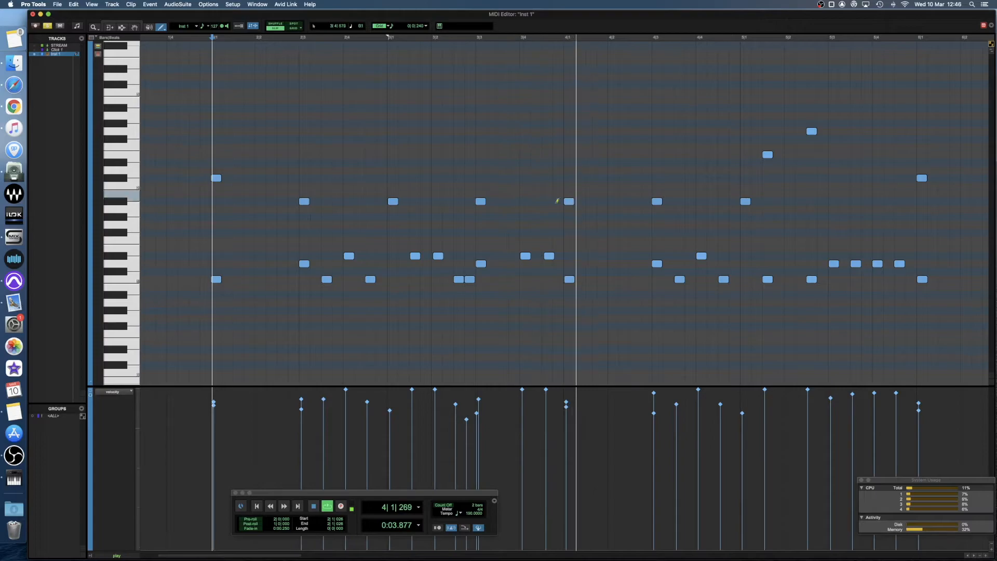
pyautogui.press('space')
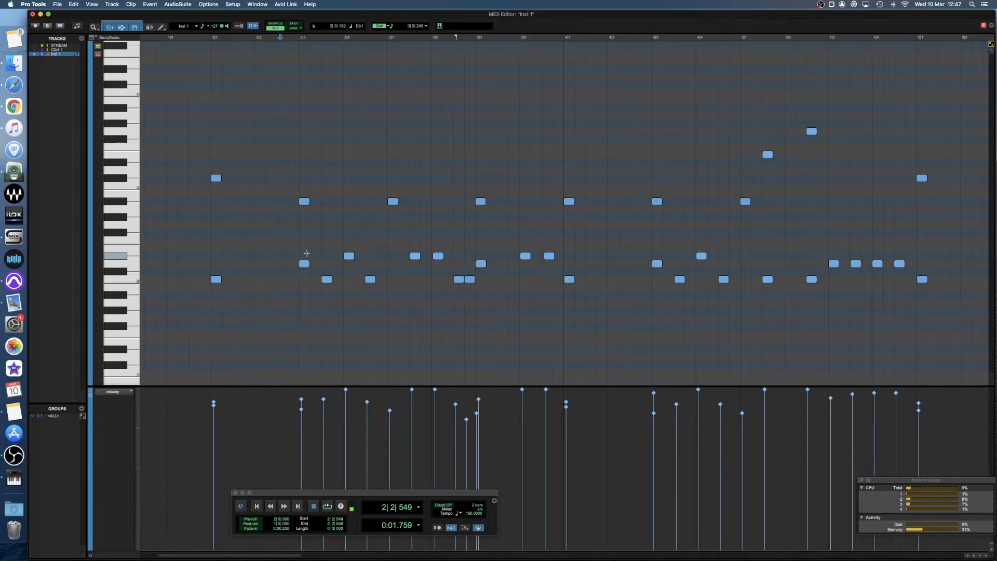
# - Select all the Eb1 ghost notes and lower their velocities together below those of the main hits
pyautogui.moveTo(322, 251); pyautogui.dragTo(743, 246)
pyautogui.click(275, 233)
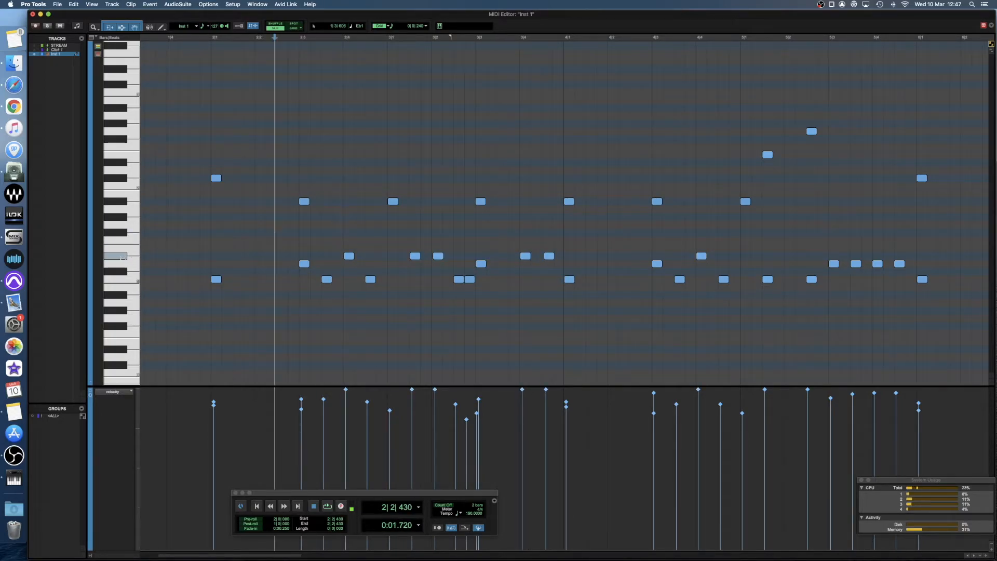
pyautogui.click(122, 257)
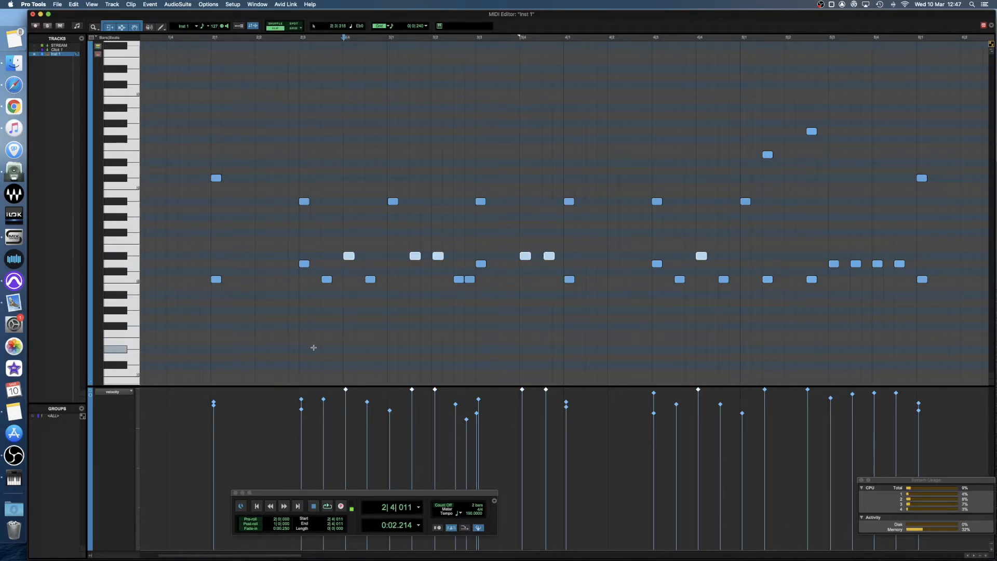
pyautogui.moveTo(345, 389); pyautogui.dragTo(355, 467)
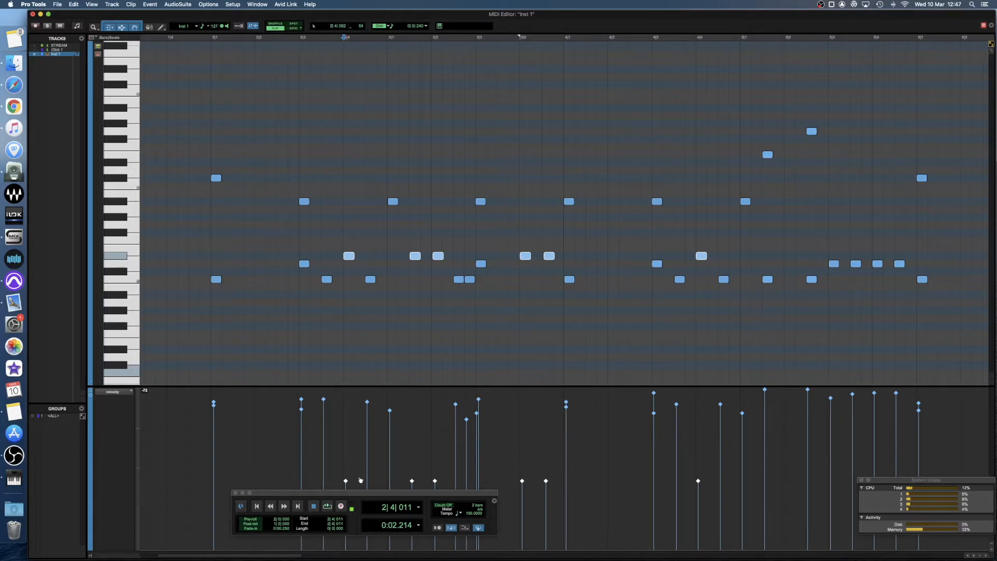
pyautogui.moveTo(359, 443); pyautogui.dragTo(359, 441)
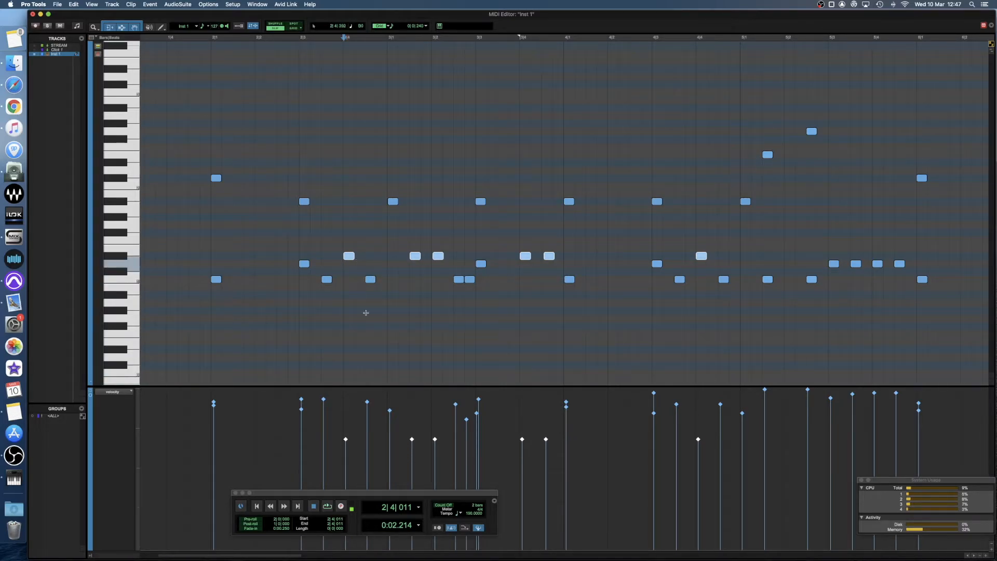
# - Try a much lower velocity for the Eb1 ghost notes, and undo the trial velocity changes
pyautogui.moveTo(348, 442); pyautogui.dragTo(349, 492)
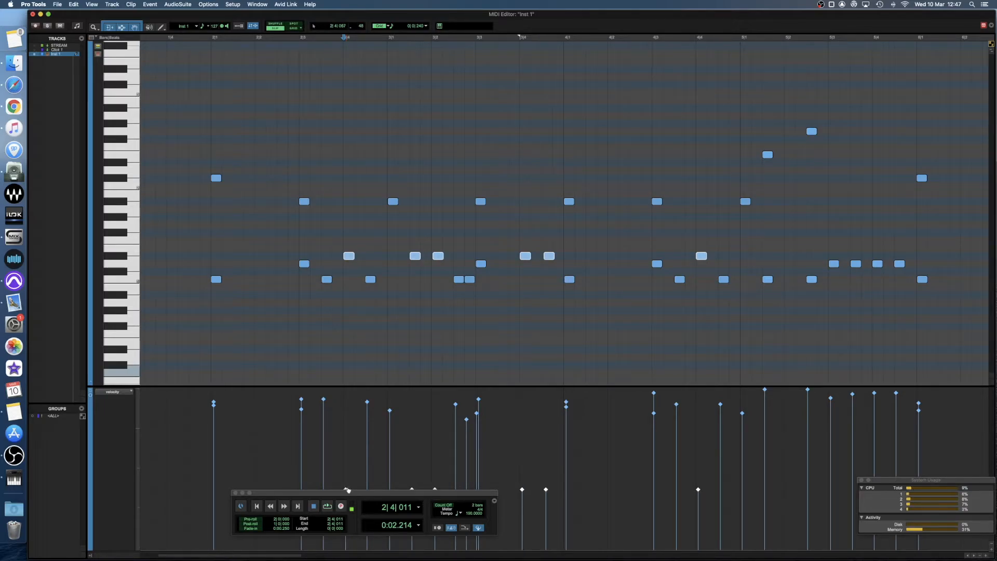
pyautogui.click(348, 484)
pyautogui.moveTo(347, 491); pyautogui.dragTo(348, 491)
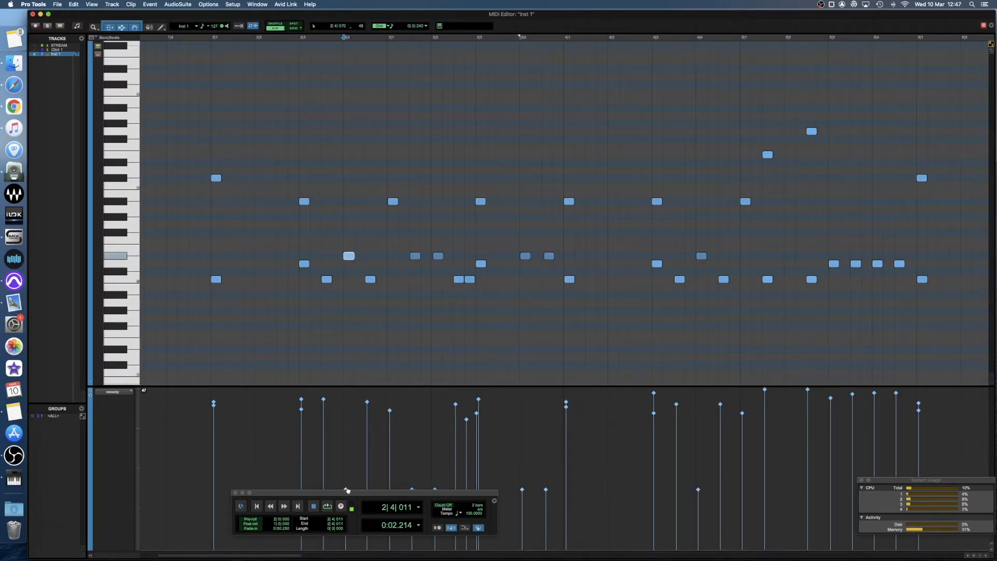
pyautogui.press('super+z')
pyautogui.press('super+z')
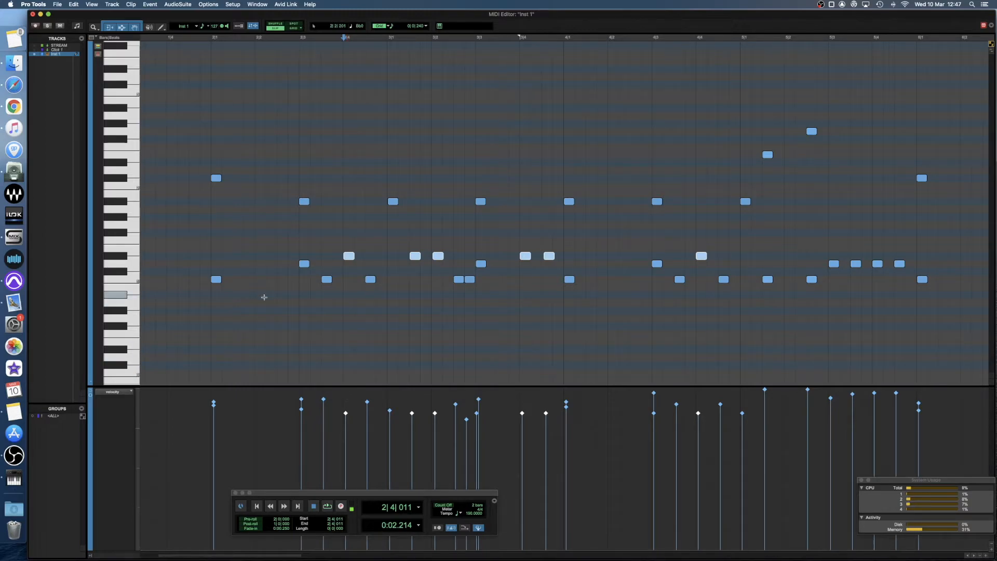
# - Audition the pattern from bar 2, and move the selected ghost notes from D1 back up to Eb1
pyautogui.click(212, 323)
pyautogui.press('space')
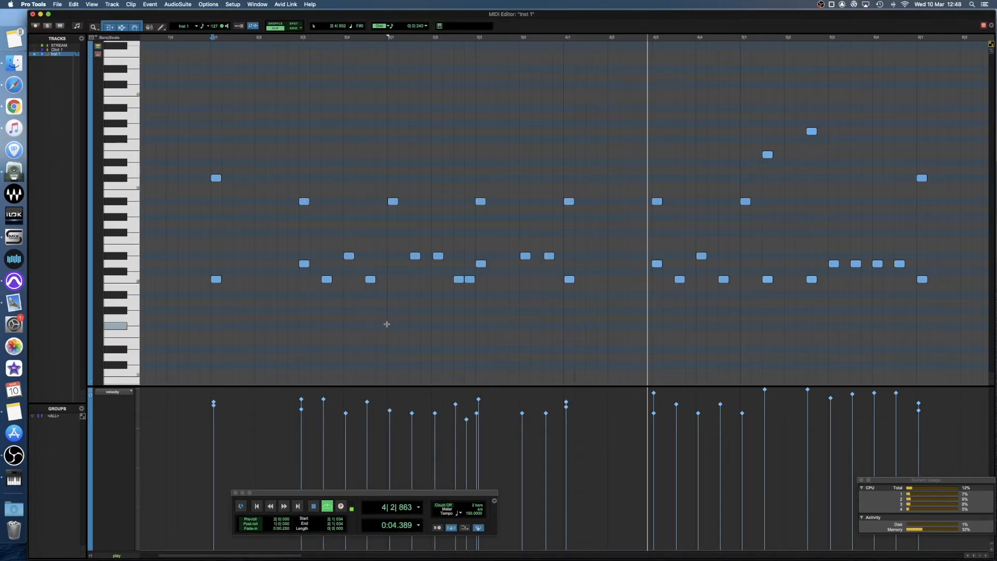
pyautogui.press('space')
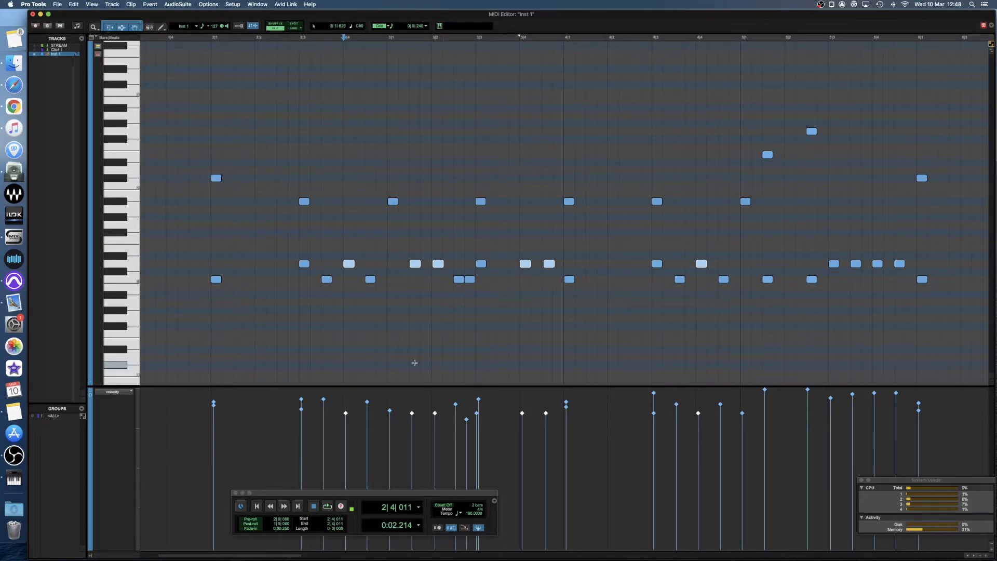
pyautogui.moveTo(350, 260); pyautogui.dragTo(351, 257)
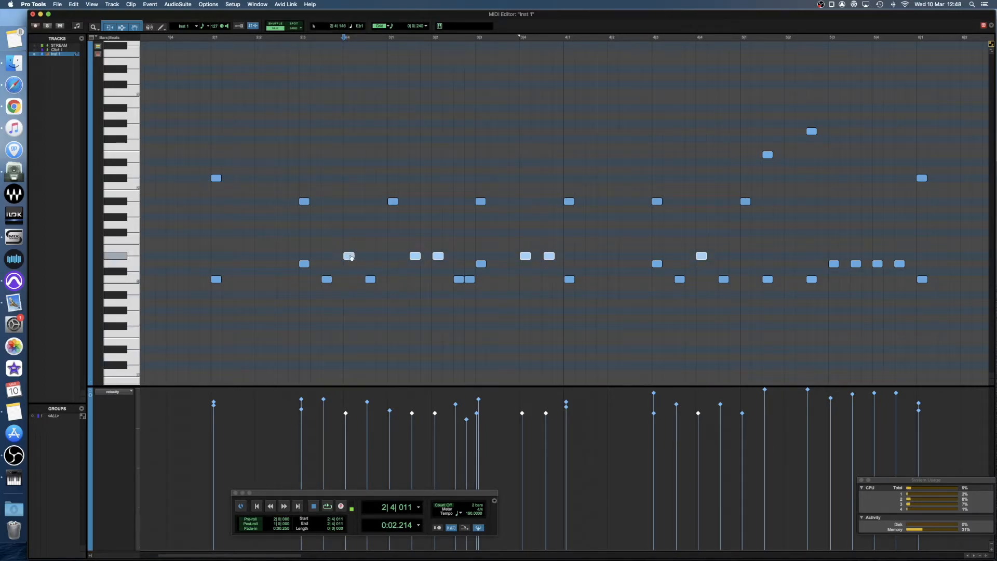
# - In the drum sampler's mapping settings, unassign the first key of the Snare - Ruff articulation and open the key assignment for Snare - Hit
pyautogui.click(32, 14)
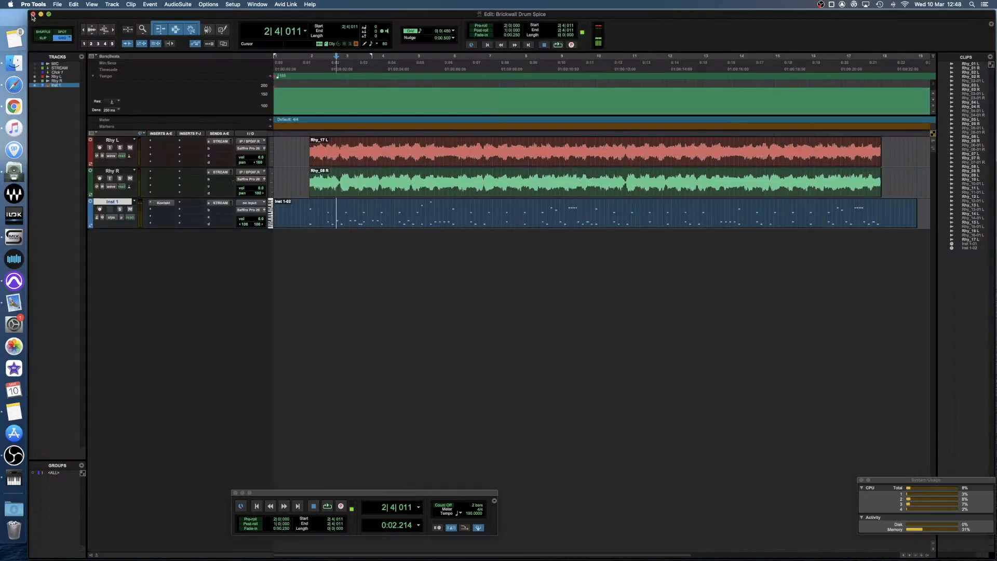
pyautogui.click(161, 203)
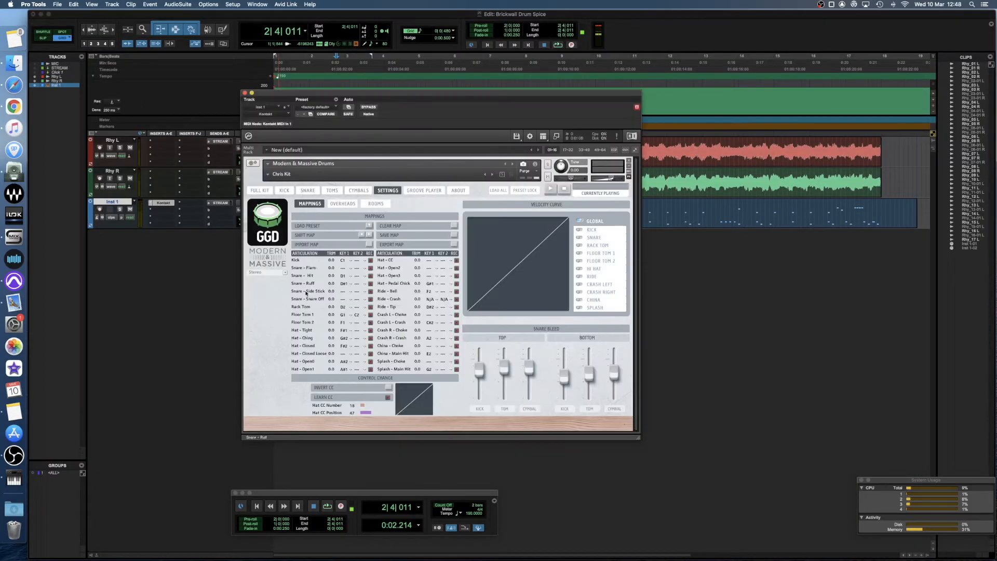
pyautogui.click(343, 284)
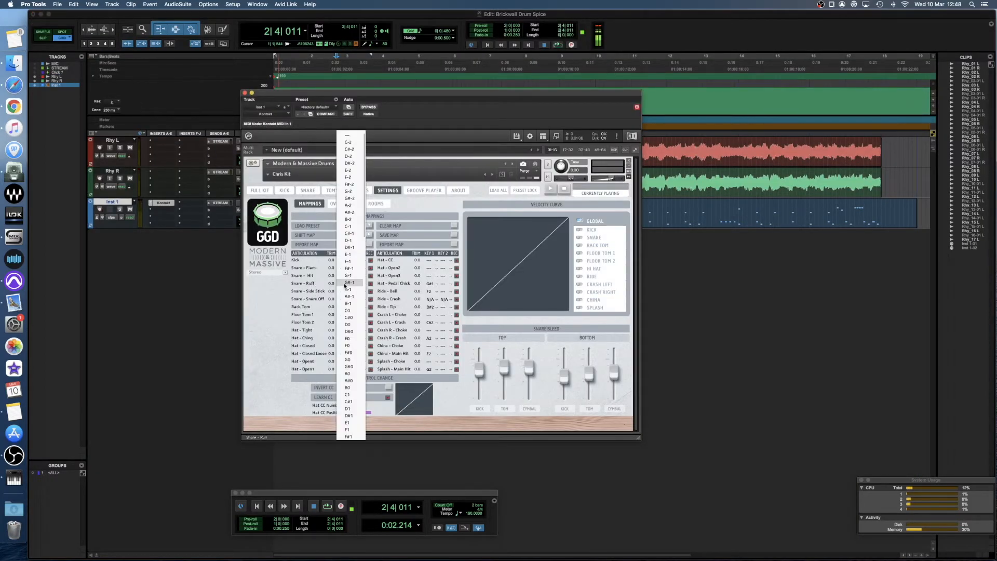
pyautogui.click(351, 136)
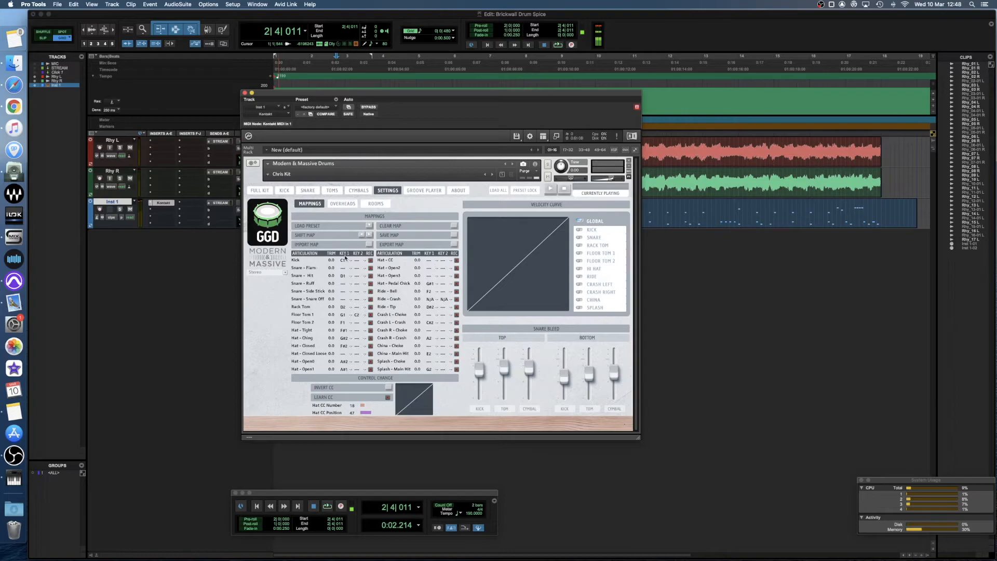
pyautogui.click(343, 277)
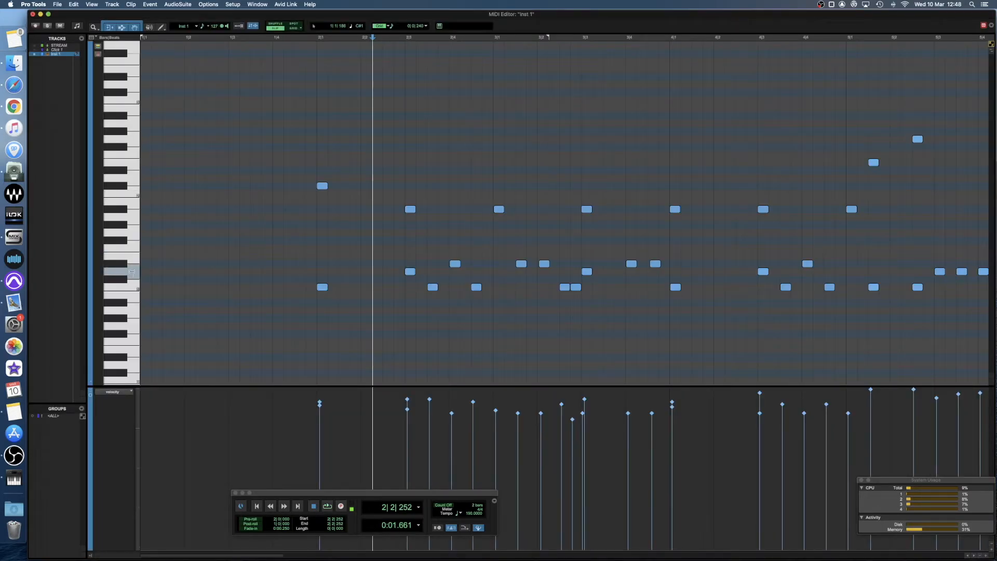
# - Try the Eb1 ghost notes of bars 2 and 3 on D1, and undo the move
pyautogui.click(119, 264)
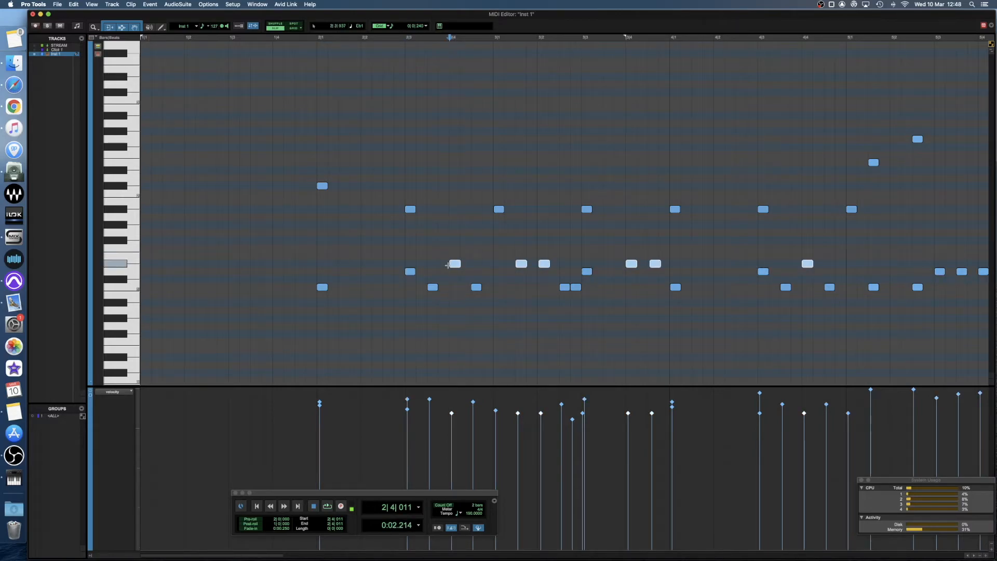
pyautogui.hscroll(5, 448, 264)
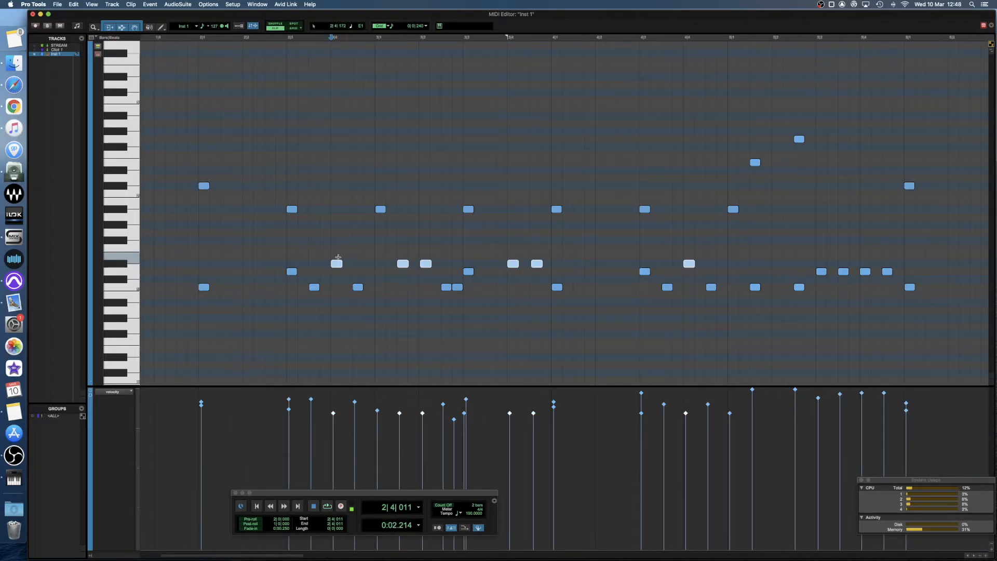
pyautogui.click(291, 256)
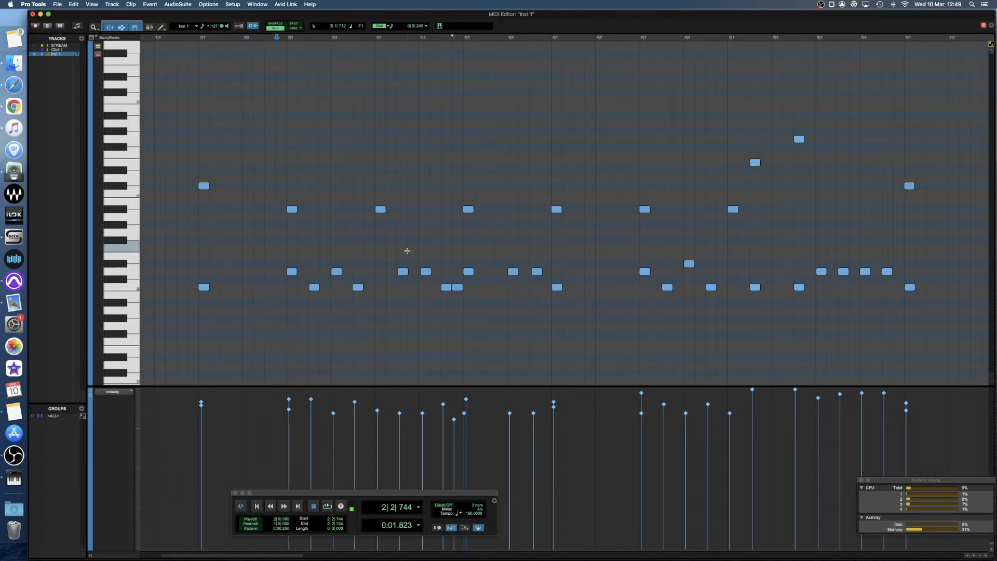
pyautogui.press('super+z')
pyautogui.click(286, 249)
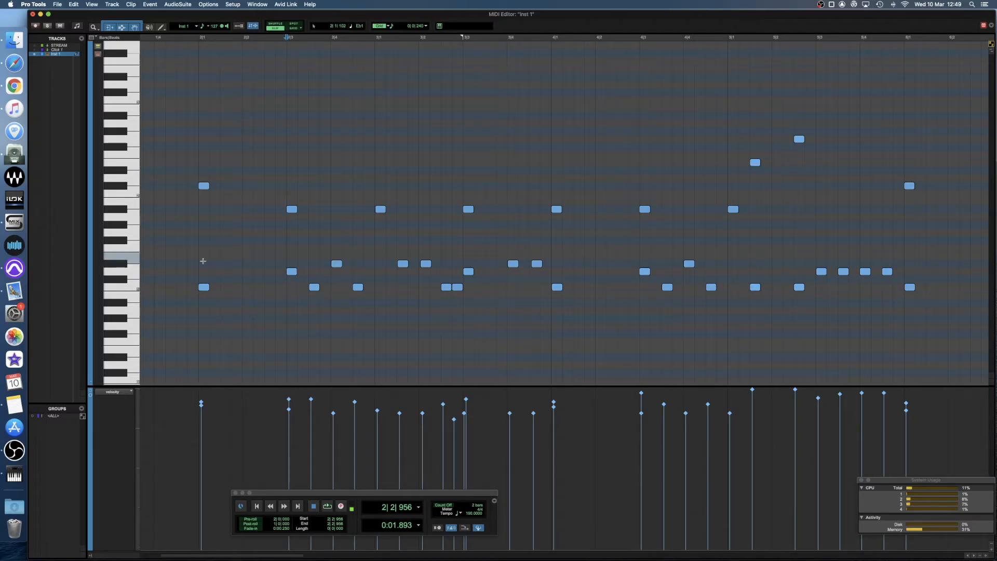
# - Lower the velocities of all Eb1 ghost notes together to well below the main hits, and audition from bar 2 with the drum track soloed
pyautogui.click(116, 263)
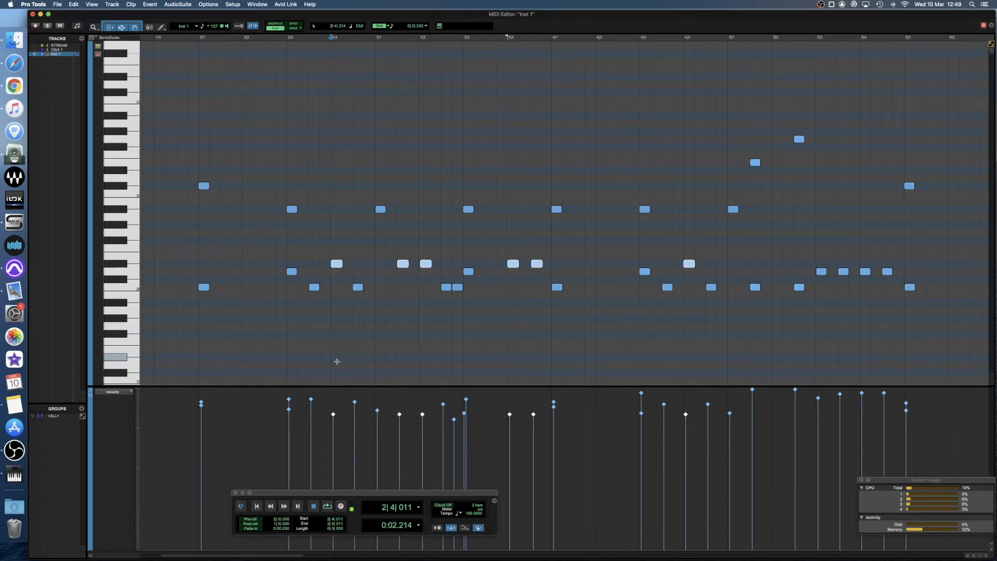
pyautogui.moveTo(334, 415); pyautogui.dragTo(394, 510)
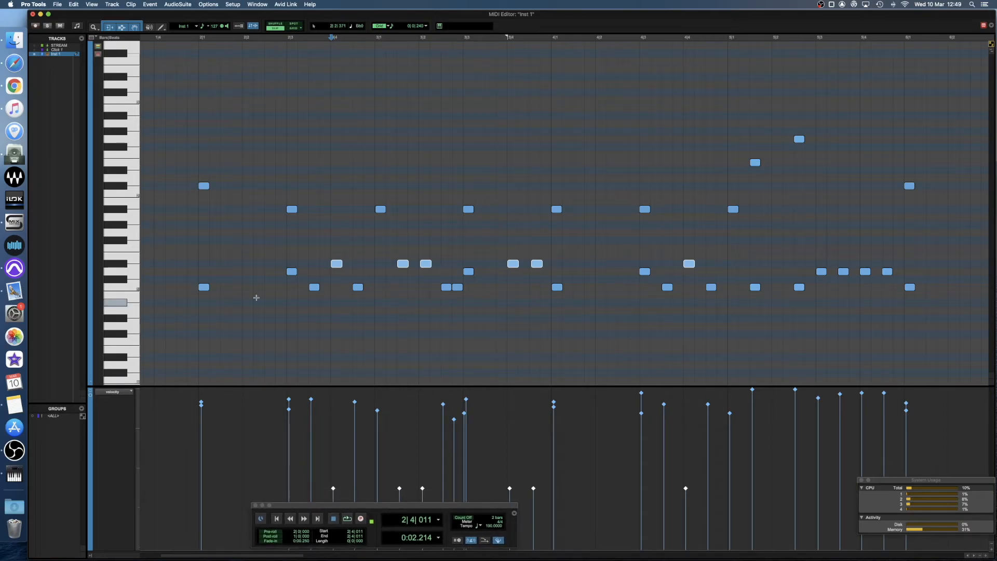
pyautogui.click(199, 318)
pyautogui.click(47, 25)
pyautogui.press('space')
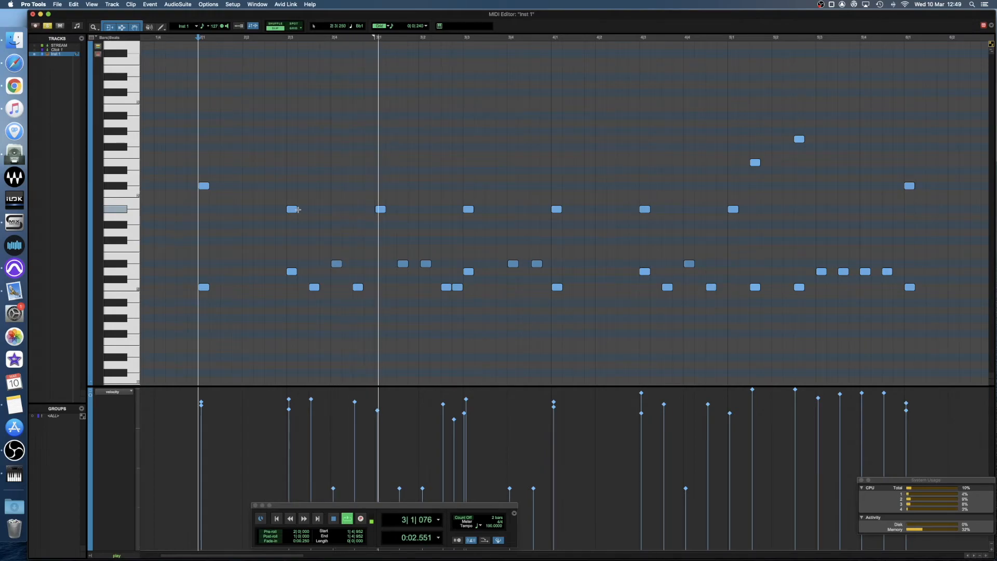
pyautogui.press('space')
# - Raise the ghost-note velocities in bars 2 and 3 by uneven amounts, accenting the second of each pair, and audition from just before bar 2
pyautogui.moveTo(333, 488); pyautogui.dragTo(333, 473)
pyautogui.moveTo(400, 489); pyautogui.dragTo(422, 459)
pyautogui.moveTo(509, 488); pyautogui.dragTo(534, 464)
pyautogui.click(195, 261)
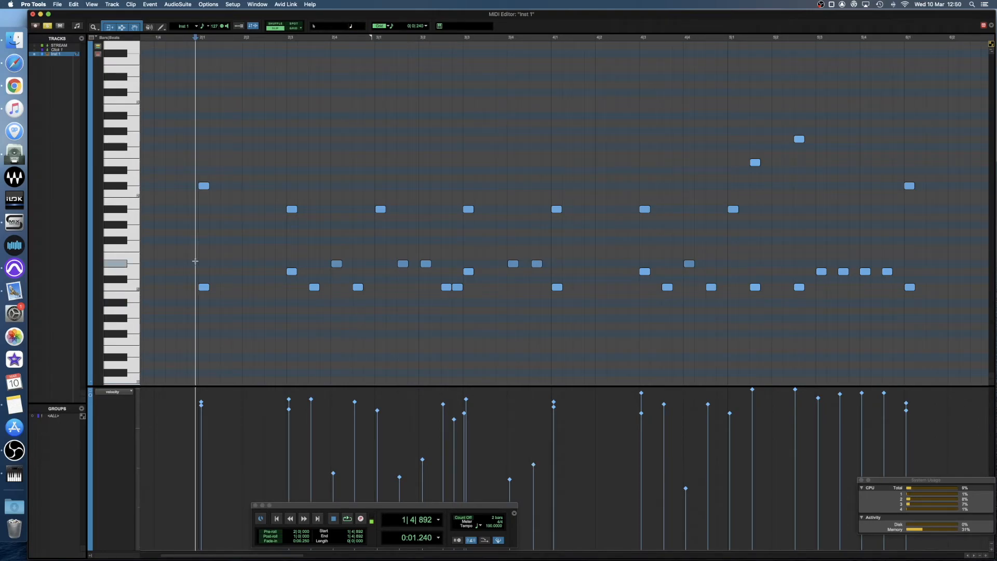
pyautogui.press('space')
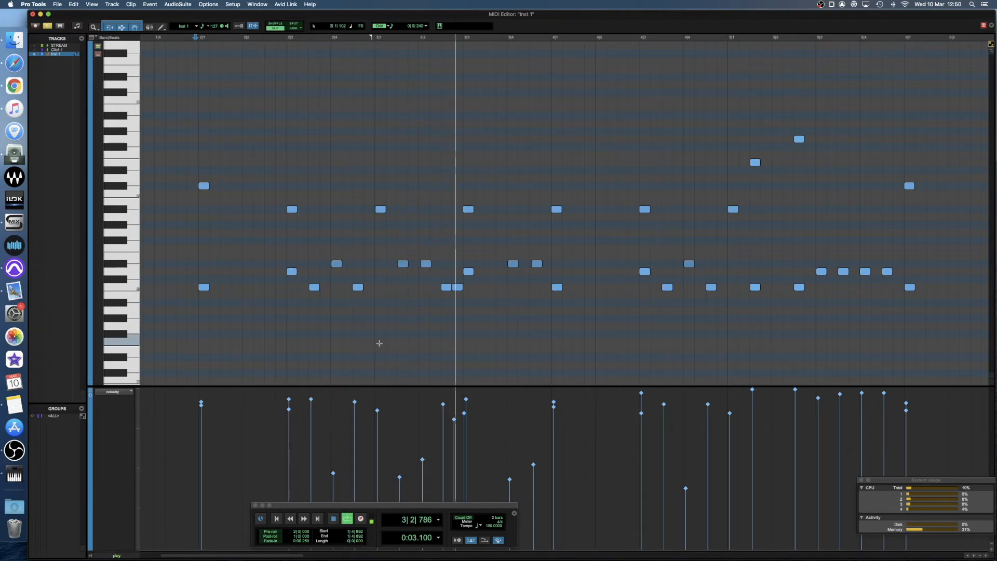
pyautogui.press('space')
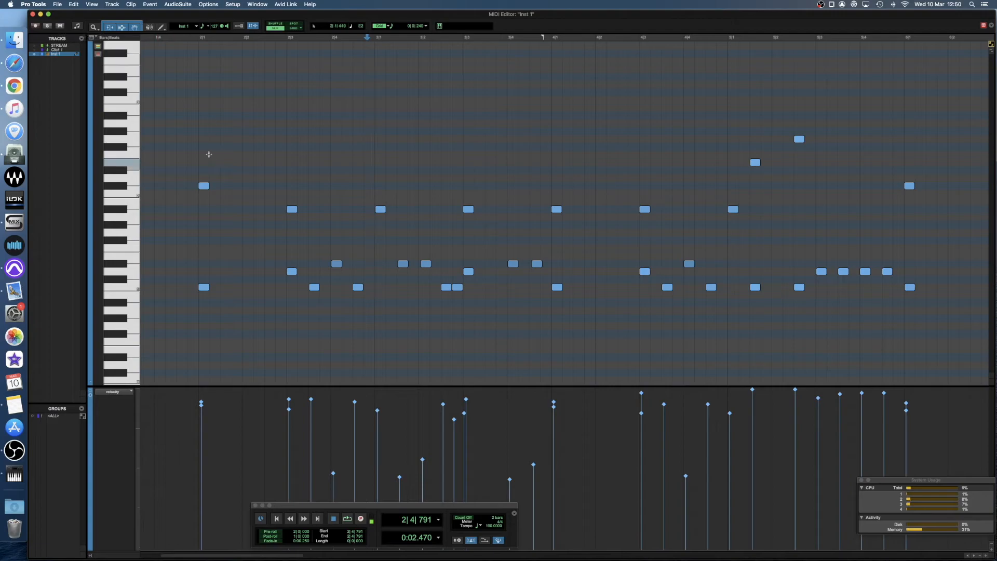
# - Audition the varied ghost notes without solo from just before bar 2
pyautogui.click(189, 151)
pyautogui.press('space')
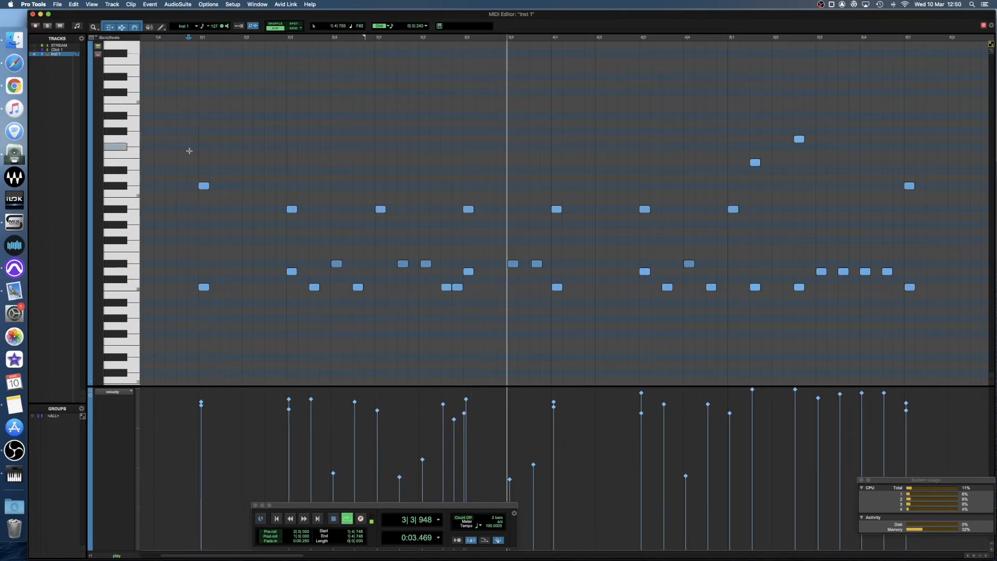
pyautogui.press('space')
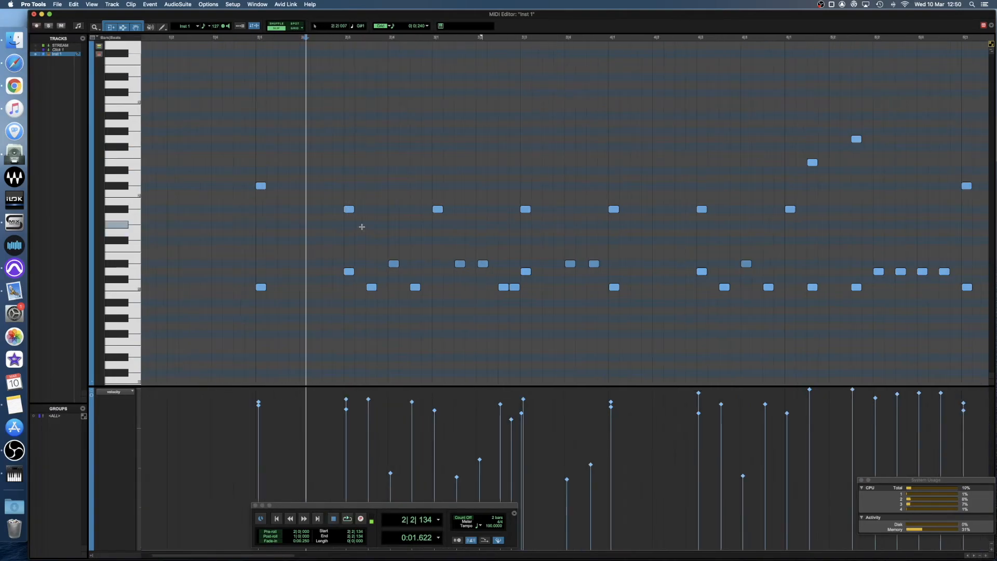
# - Try raising the velocities of all Eb1 ghost notes together while keeping their differences, and audition from bar 2
pyautogui.hscroll(3, 364, 228)
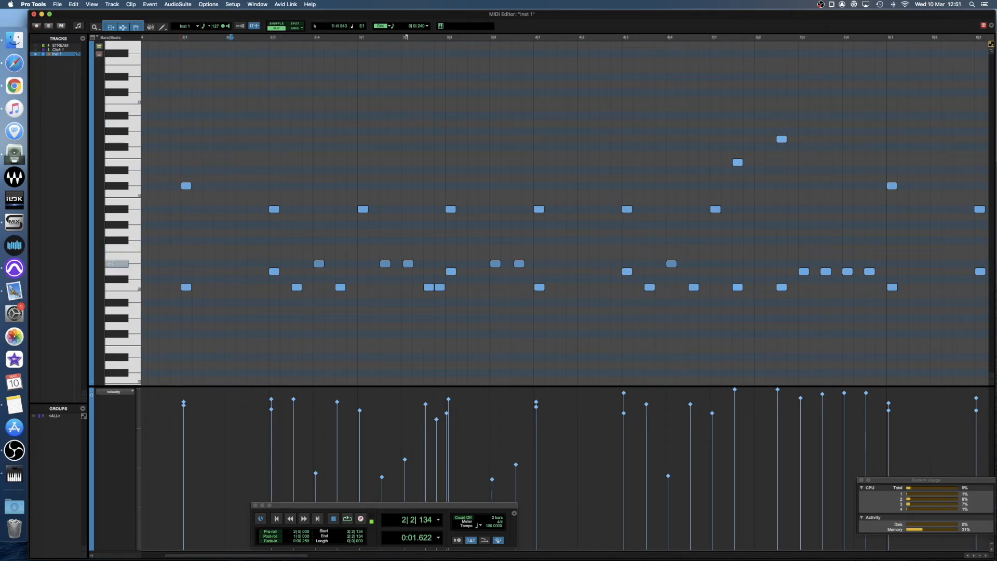
pyautogui.doubleClick(319, 263)
pyautogui.moveTo(316, 475); pyautogui.dragTo(317, 442)
pyautogui.click(182, 237)
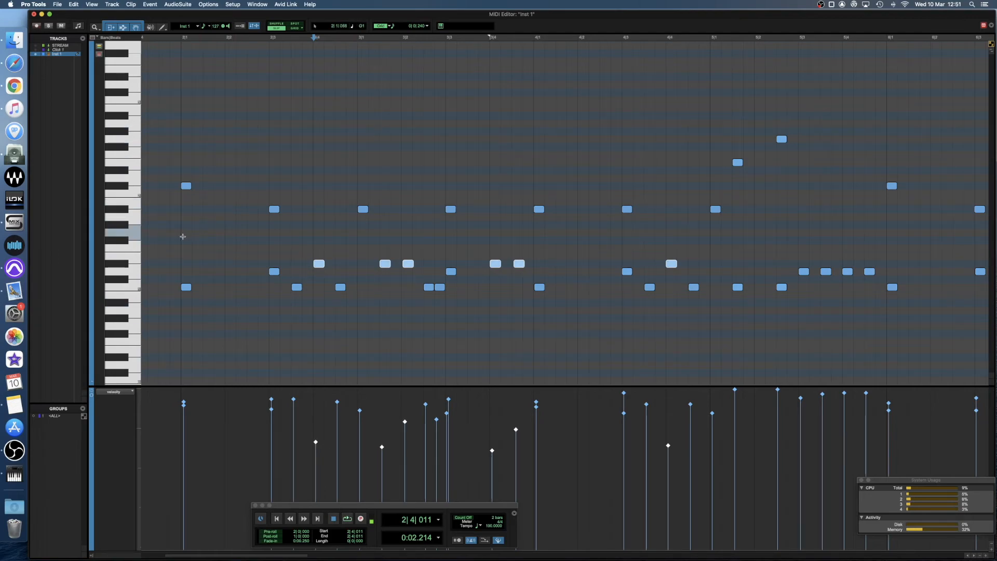
pyautogui.press('space')
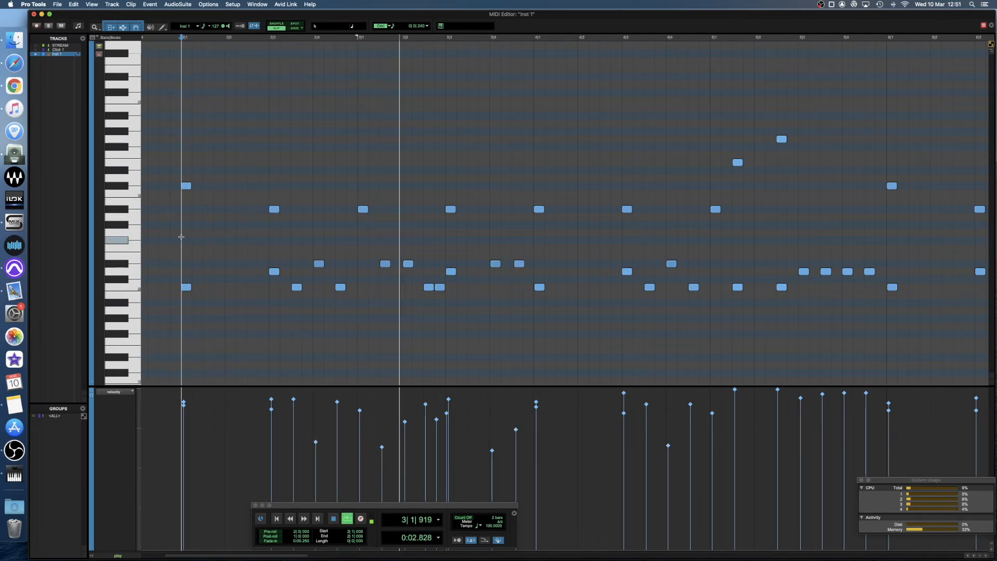
pyautogui.press('space')
# - Undo and redo the joint velocity increase of the ghost notes, and audition the louder version from beat 2 of bar 2
pyautogui.press('super+z')
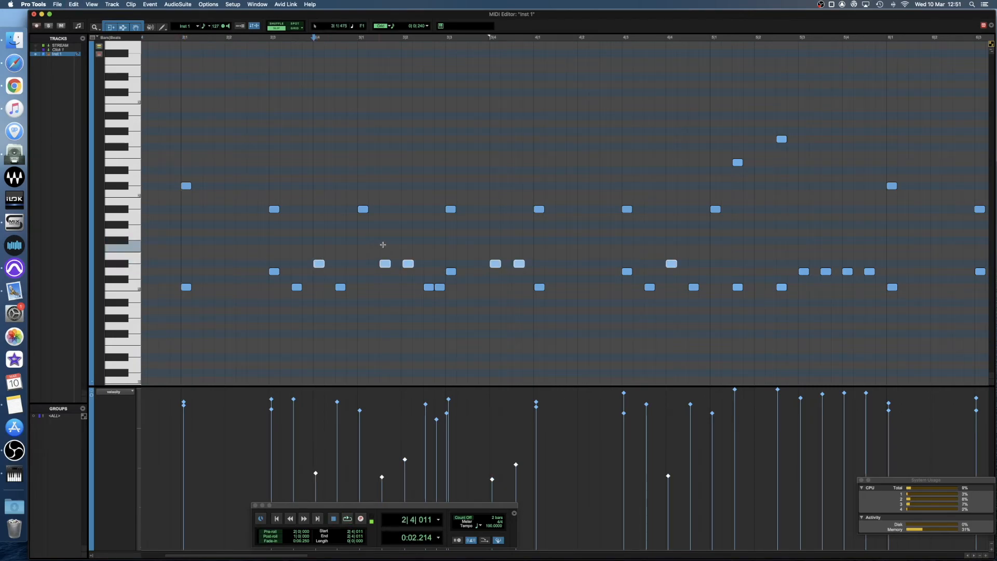
pyautogui.press('super+shift+z')
pyautogui.click(236, 240)
pyautogui.press('space')
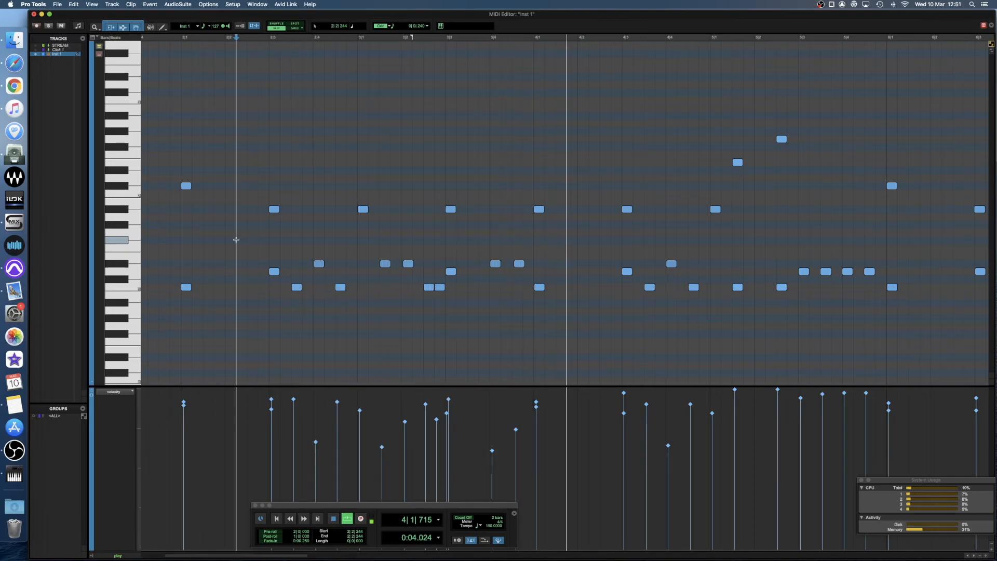
pyautogui.press('space')
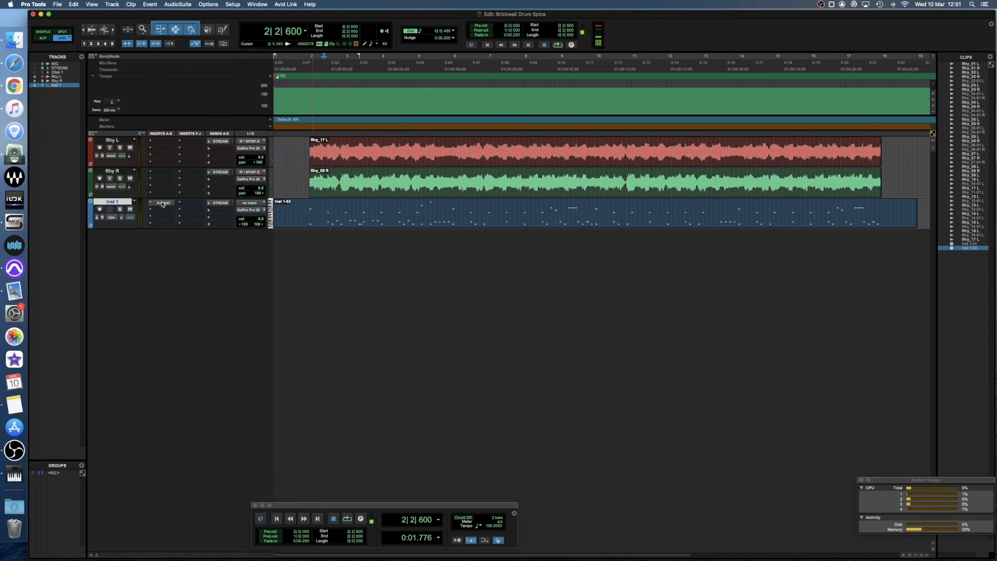
# - Place the playback position at 1|4|480 on the Inst 1 track and open its clip in the MIDI editor
pyautogui.click(307, 207)
pyautogui.click(308, 206)
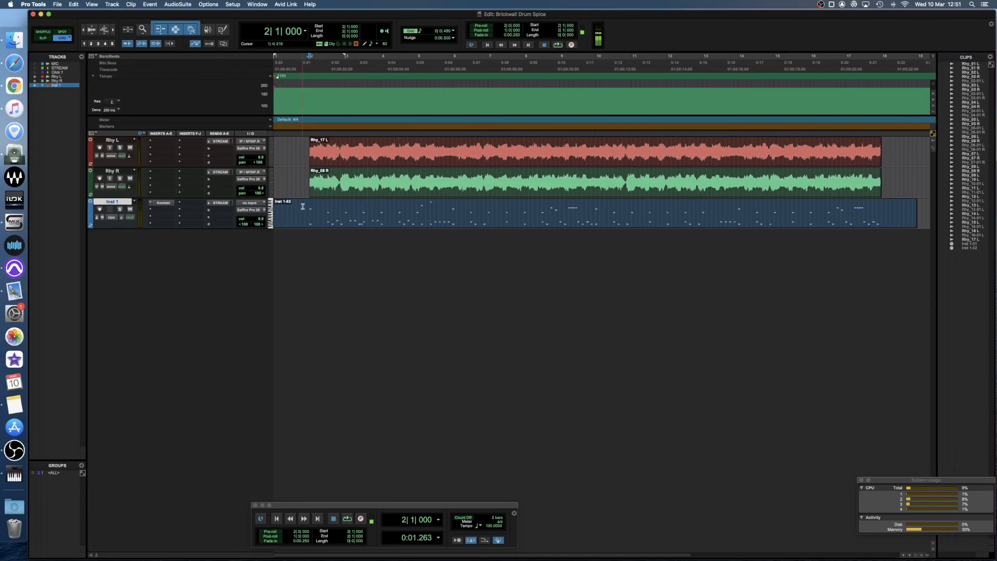
pyautogui.click(305, 209)
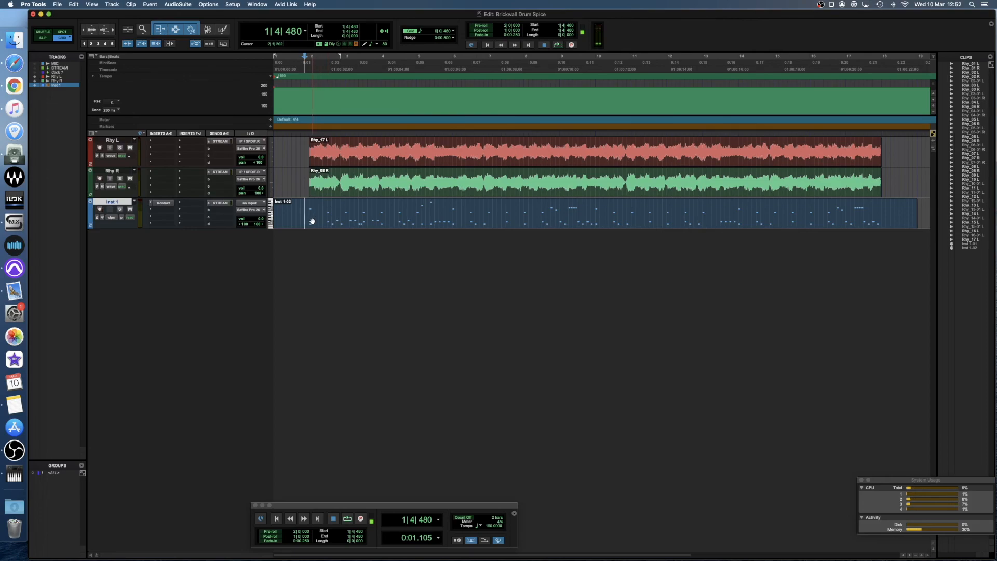
pyautogui.doubleClick(313, 218)
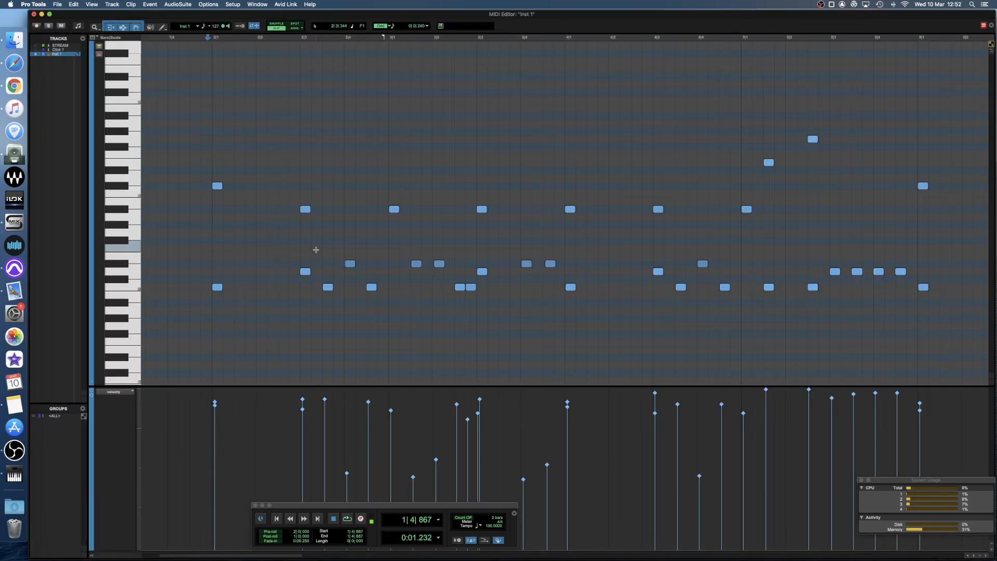